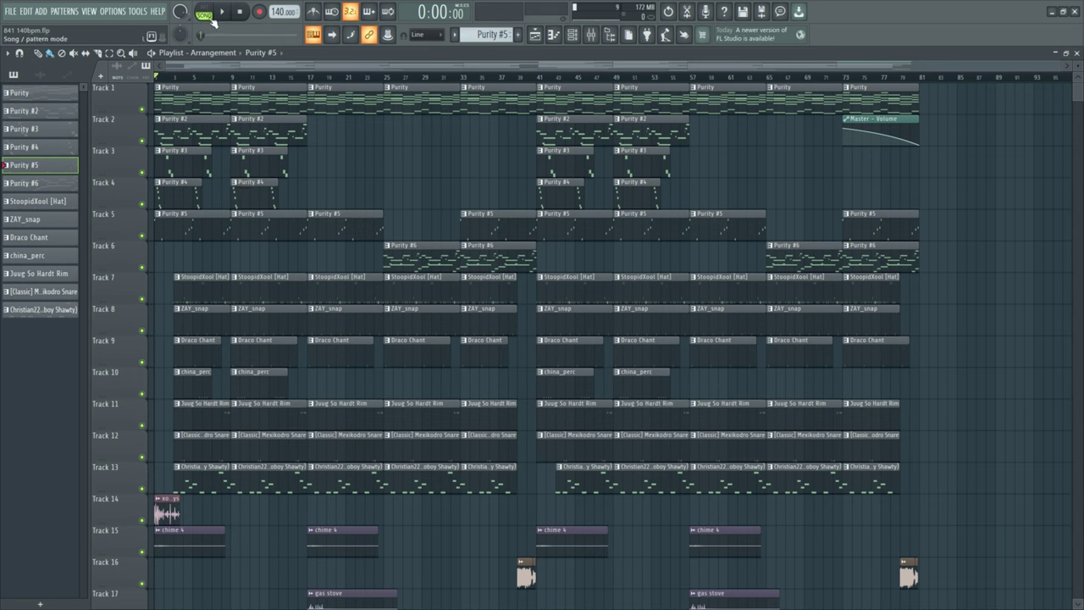
Switch from song mode to pattern mode and open the Purity chord pattern in the piano roll.
{"action": "key", "text": "l"}
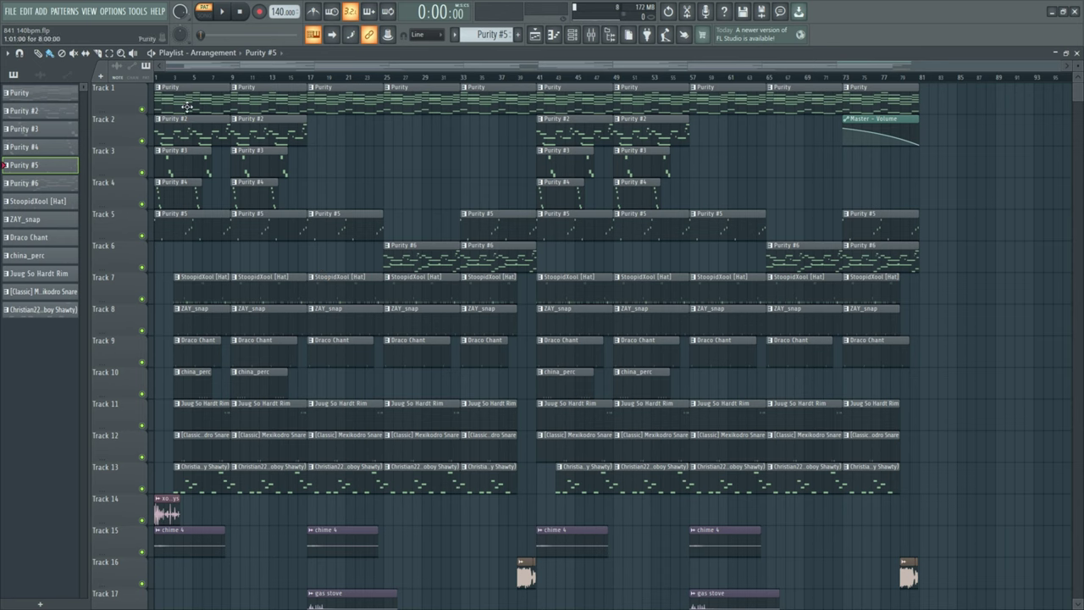
{"action": "double_click", "coordinate": [223, 110]}
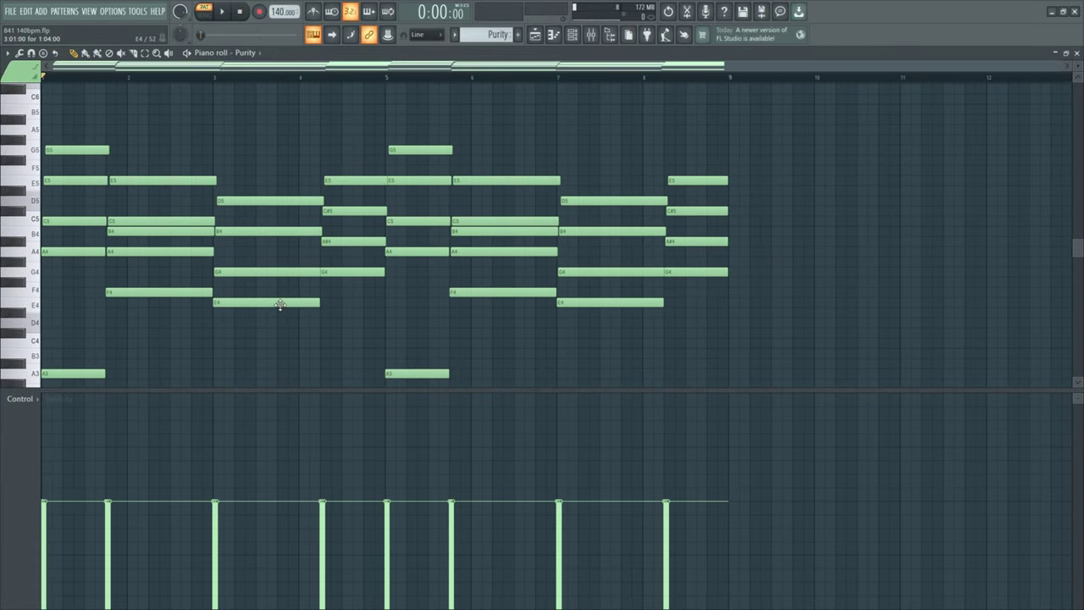
{"action": "scroll", "coordinate": [281, 305], "scroll_direction": "down", "scroll_amount": 5}
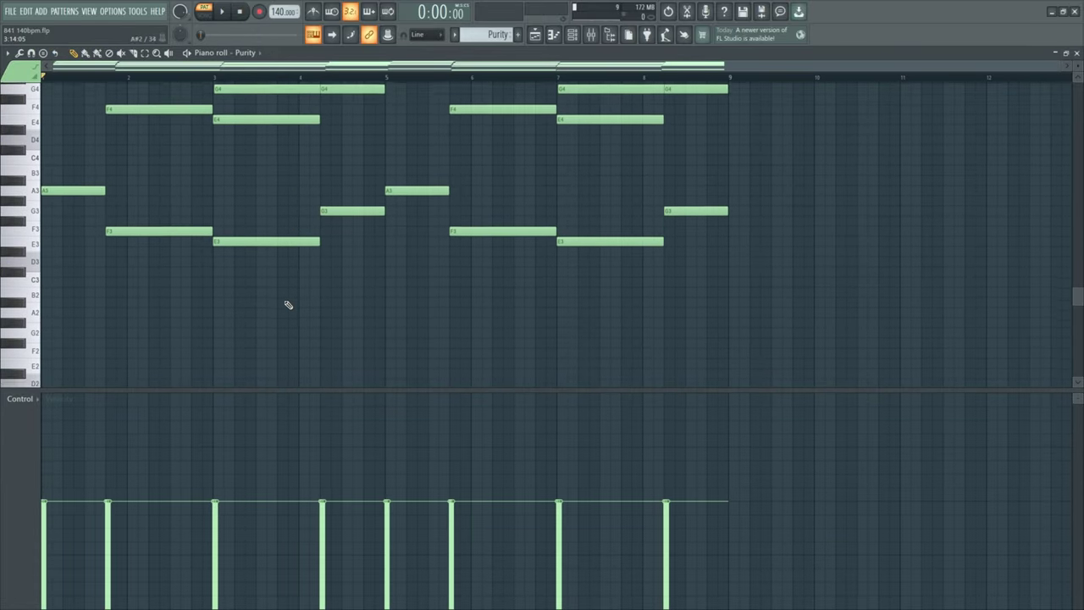
{"action": "scroll", "coordinate": [288, 305], "scroll_direction": "up", "scroll_amount": 4}
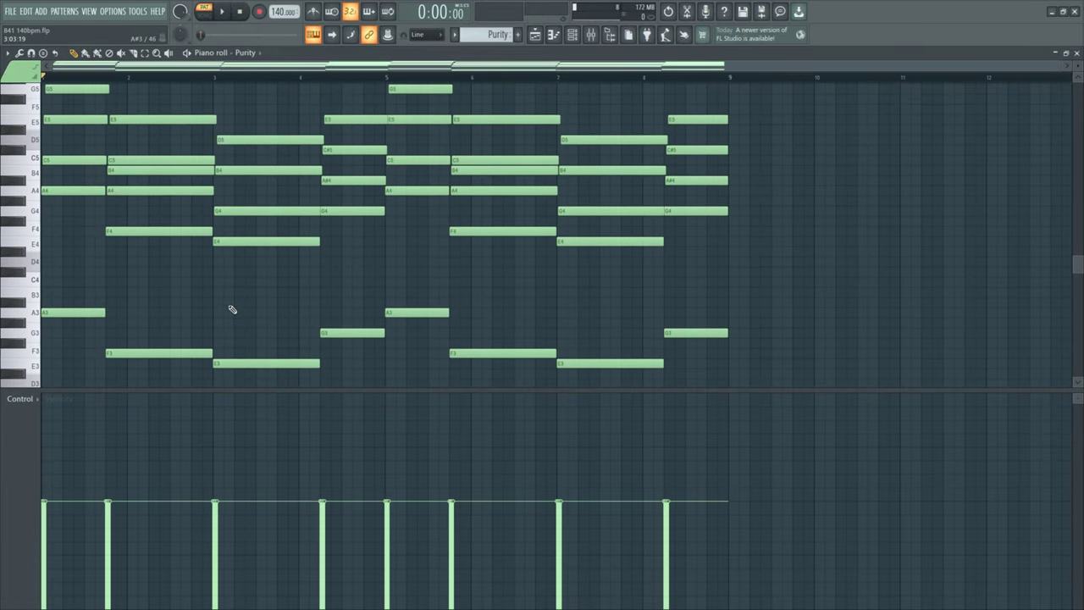
Play back the Purity chord pattern in the piano roll and stop playback.
{"action": "key", "text": "space"}
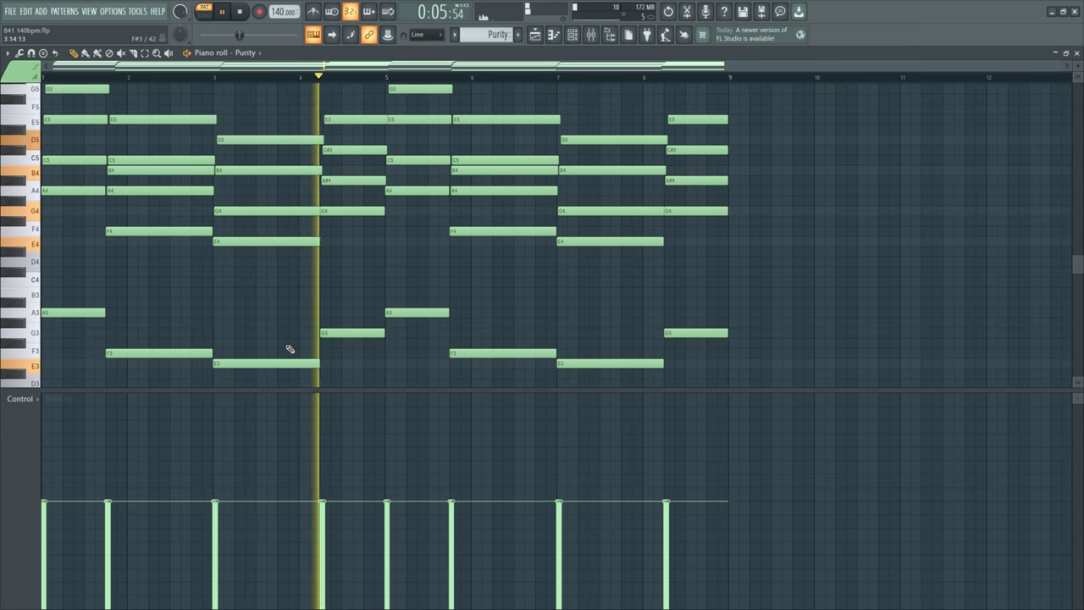
{"action": "scroll", "coordinate": [279, 332], "scroll_direction": "up", "scroll_amount": 1}
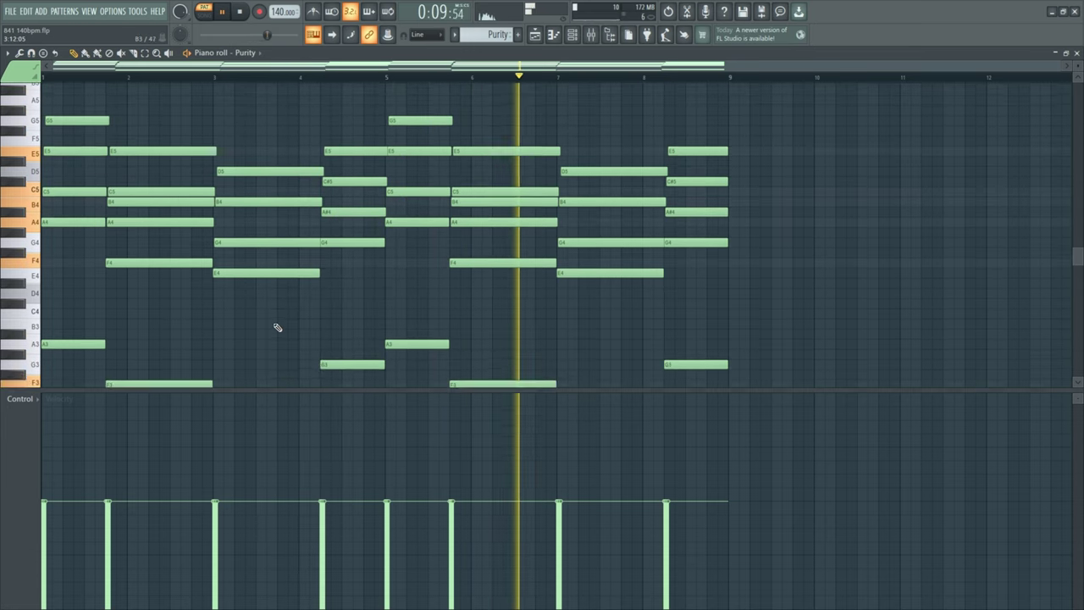
{"action": "scroll", "coordinate": [276, 327], "scroll_direction": "down", "scroll_amount": 2}
{"action": "scroll", "coordinate": [276, 327], "scroll_direction": "up", "scroll_amount": 1}
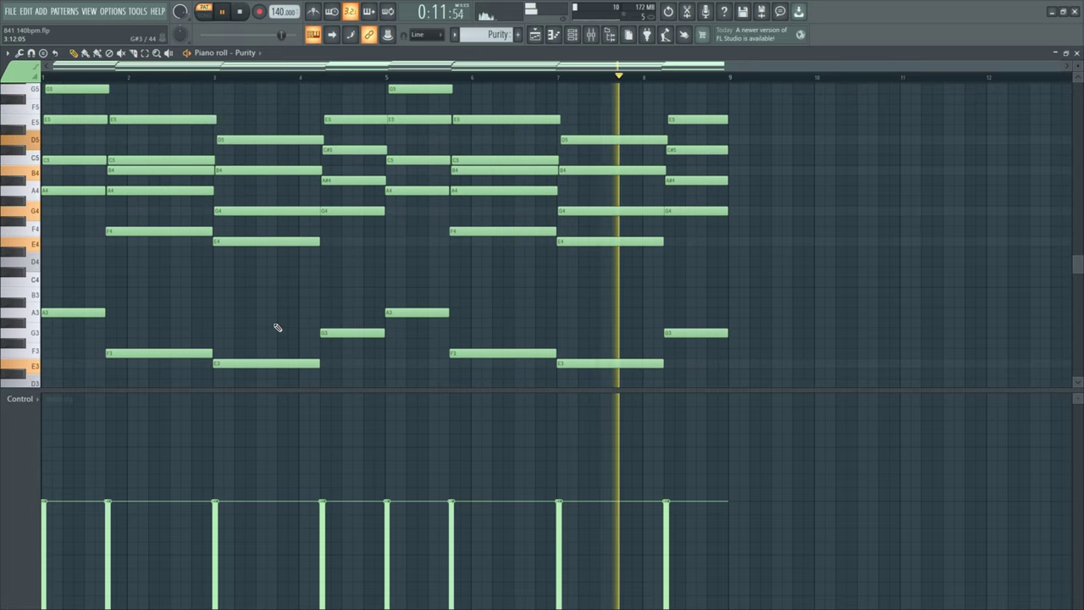
{"action": "key", "text": "space"}
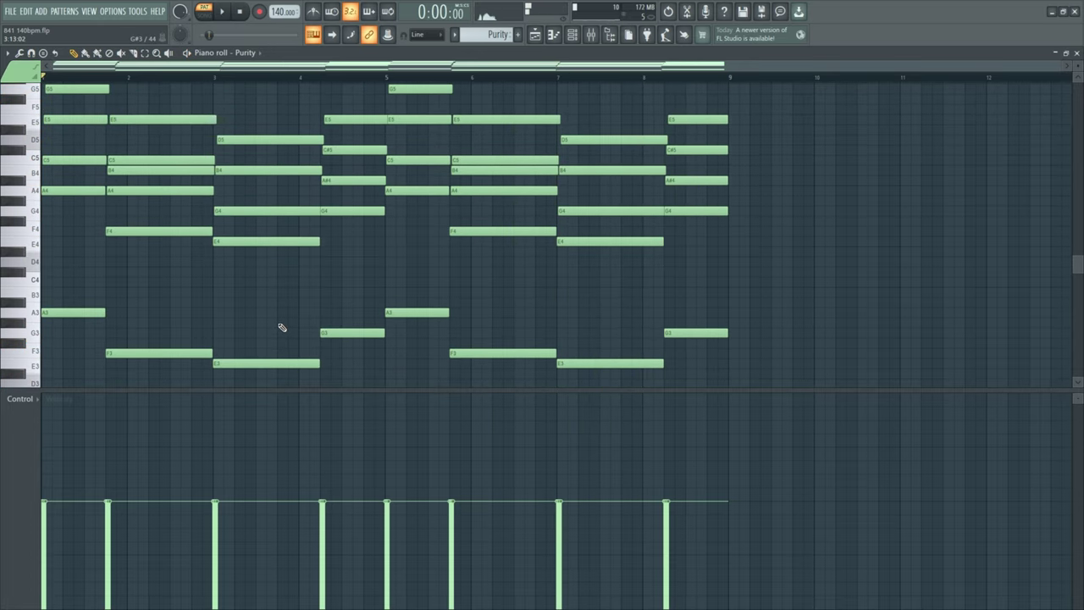
Select the first chord's upper notes A4, C5, E5 and G5 to examine their staggered starts.
{"action": "scroll", "coordinate": [281, 327], "scroll_direction": "up", "scroll_amount": 4, "text": "ctrl"}
{"action": "scroll", "coordinate": [65, 270], "scroll_direction": "up", "scroll_amount": 2}
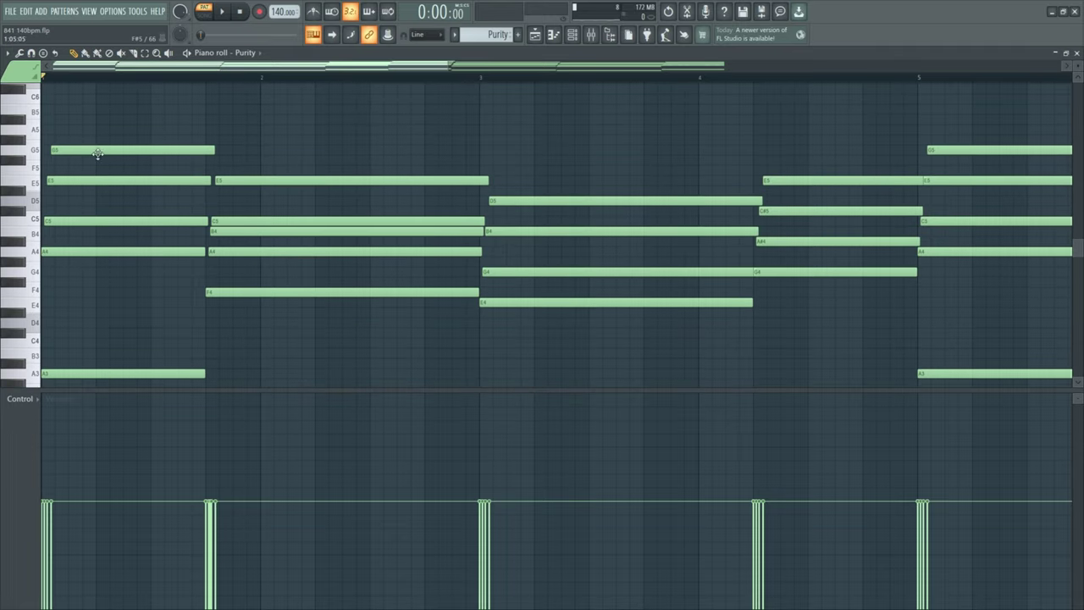
{"action": "left_click_drag", "start_coordinate": [152, 104], "coordinate": [85, 298]}
{"action": "scroll", "coordinate": [135, 202], "scroll_direction": "up", "scroll_amount": 3}
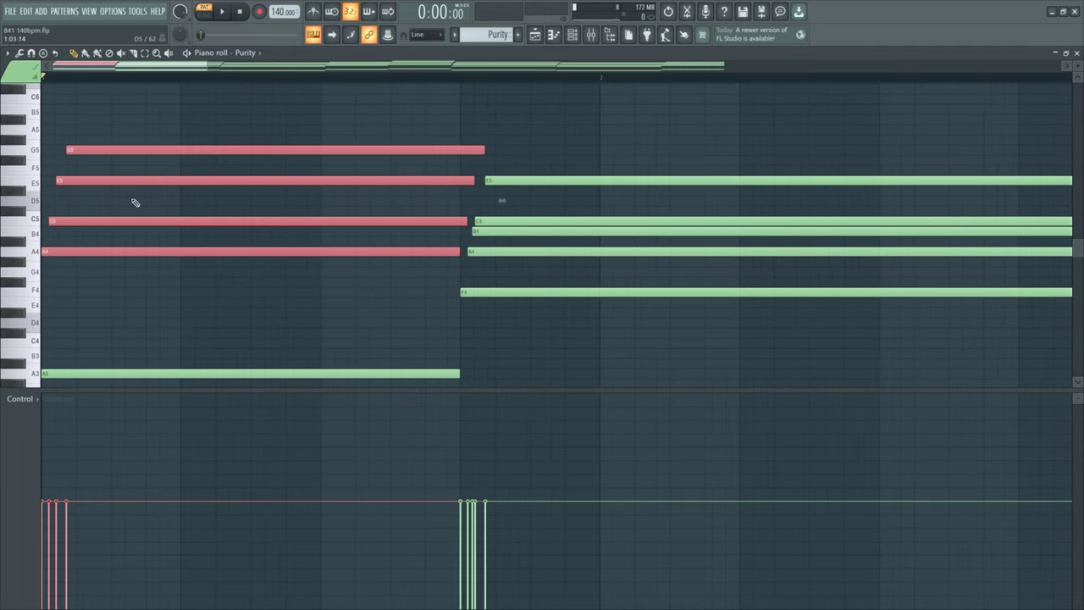
{"action": "scroll", "coordinate": [17, 250], "scroll_direction": "up", "scroll_amount": 1}
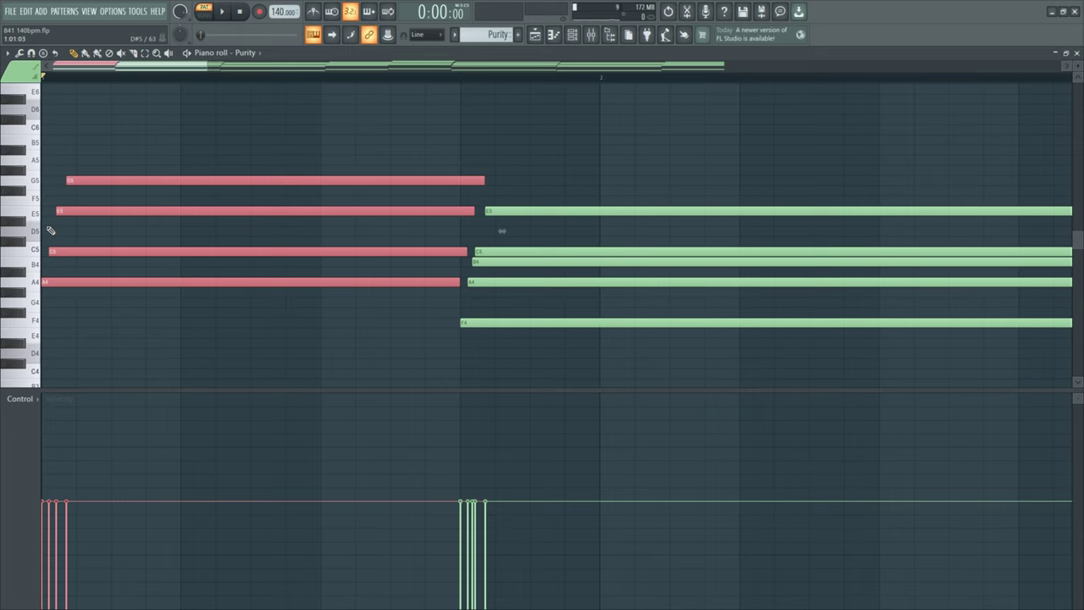
Build an example chord at bar 1 above the progression from the notes A6, C7, E7, G7 and B7.
{"action": "scroll", "coordinate": [46, 245], "scroll_direction": "up", "scroll_amount": 5}
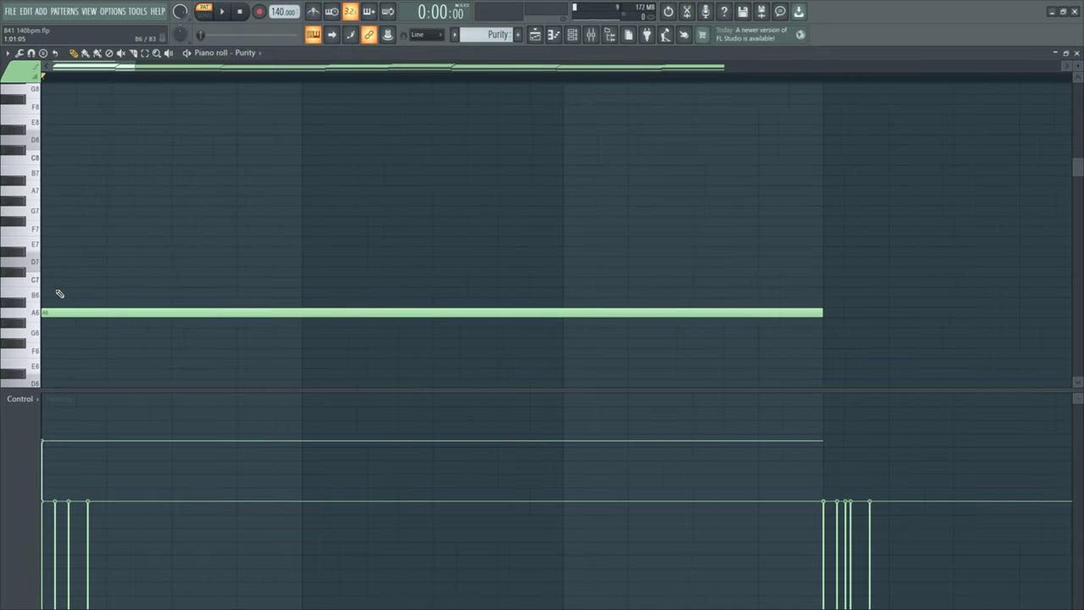
{"action": "left_click_drag", "start_coordinate": [53, 303], "coordinate": [87, 331]}
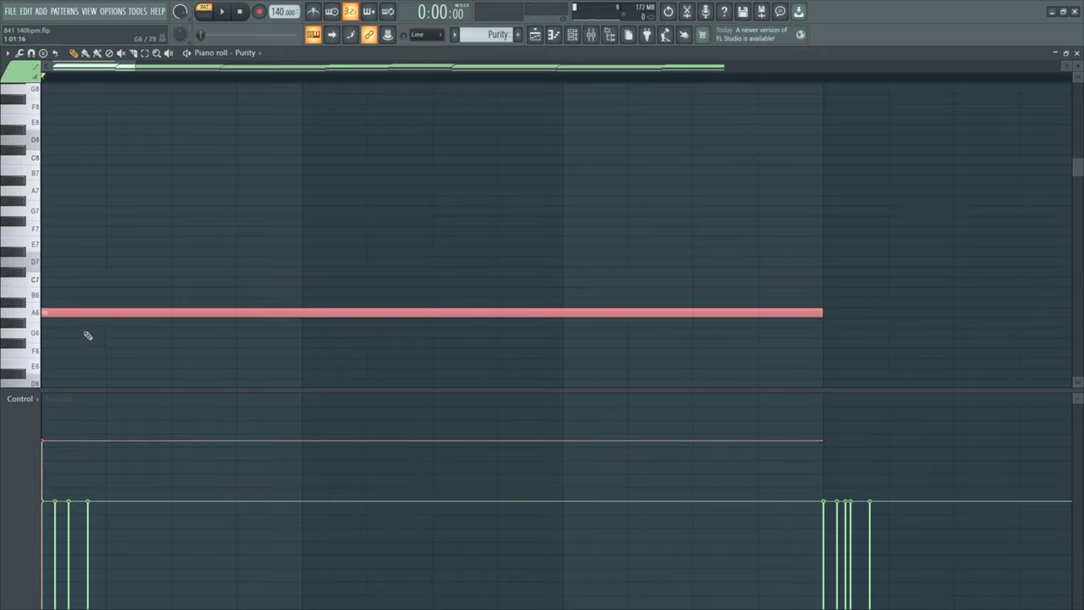
{"action": "mouse_move", "coordinate": [68, 287]}
{"action": "left_mouse_down"}
{"action": "mouse_move", "coordinate": [84, 306]}
{"action": "mouse_move", "coordinate": [75, 286]}
{"action": "left_mouse_up"}
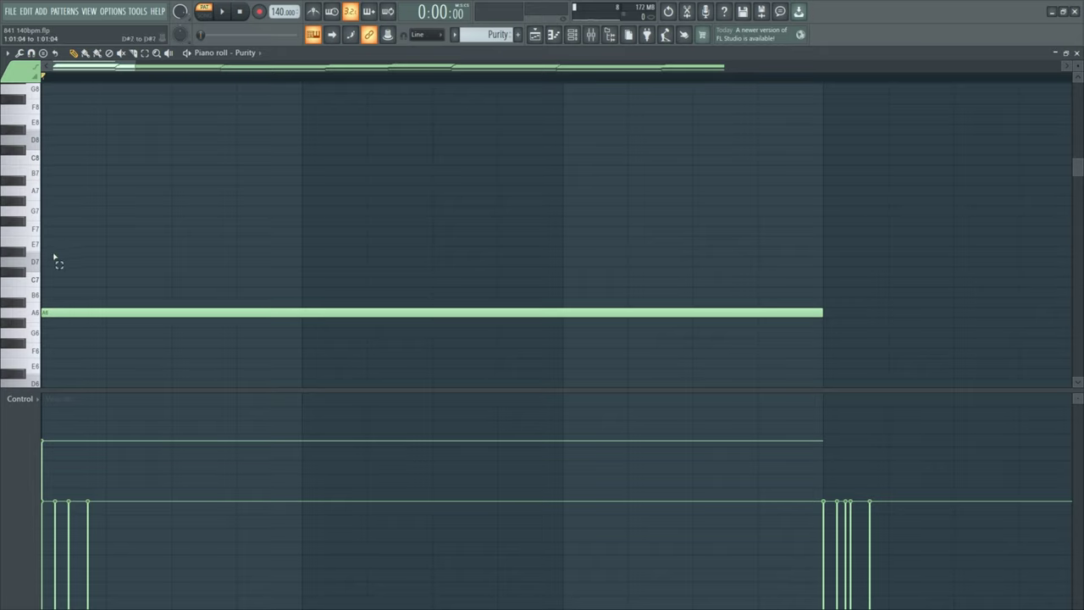
{"action": "left_click", "coordinate": [64, 281]}
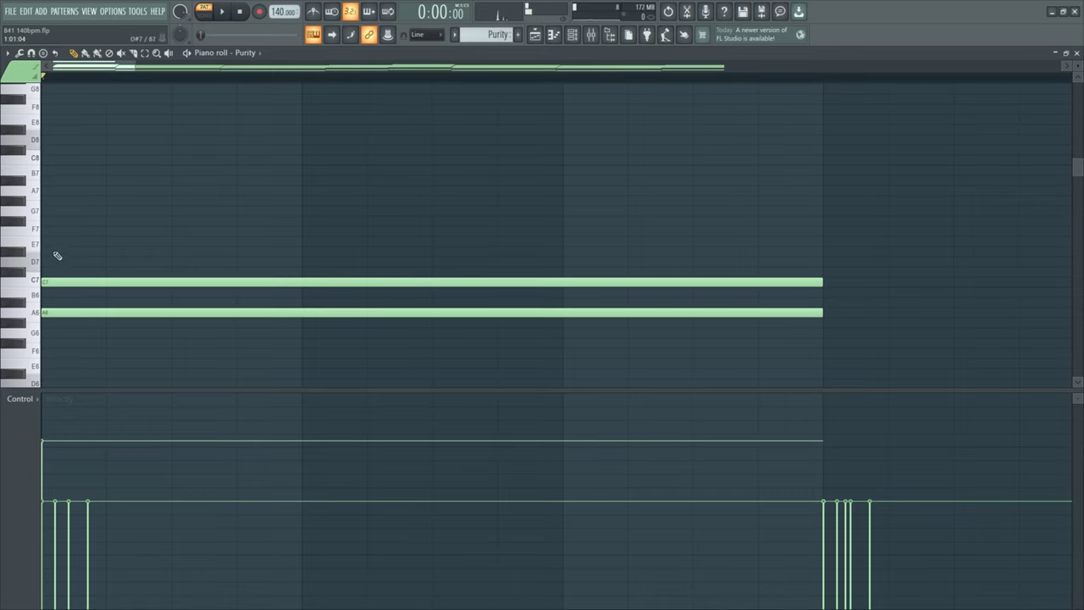
{"action": "left_click", "coordinate": [58, 245]}
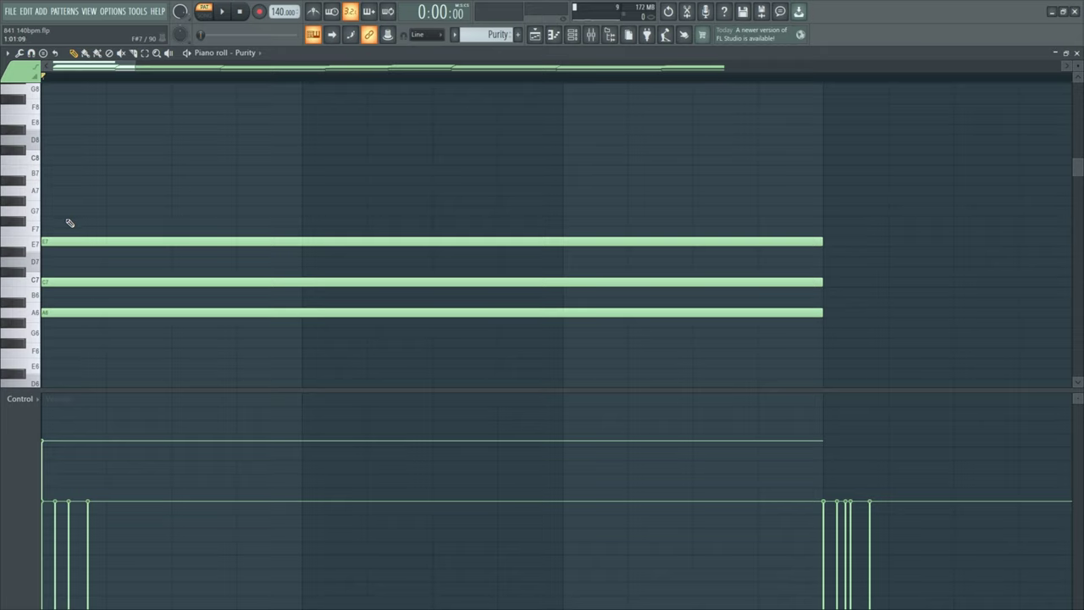
{"action": "left_click", "coordinate": [69, 212]}
{"action": "left_click_drag", "start_coordinate": [72, 167], "coordinate": [211, 345]}
{"action": "scroll", "coordinate": [74, 257], "scroll_direction": "up", "scroll_amount": 3}
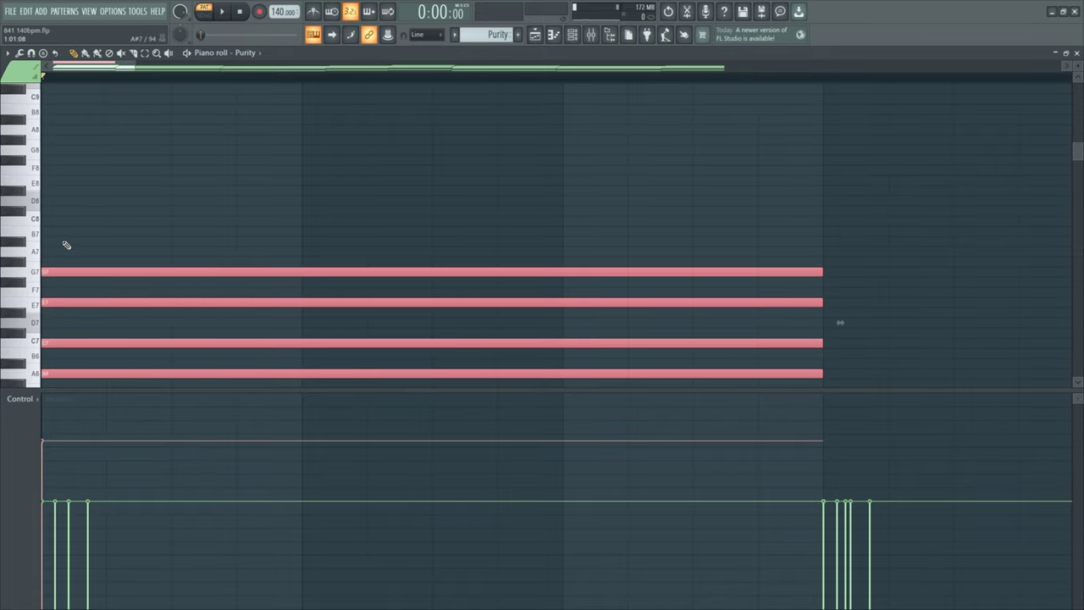
{"action": "left_click", "coordinate": [66, 233]}
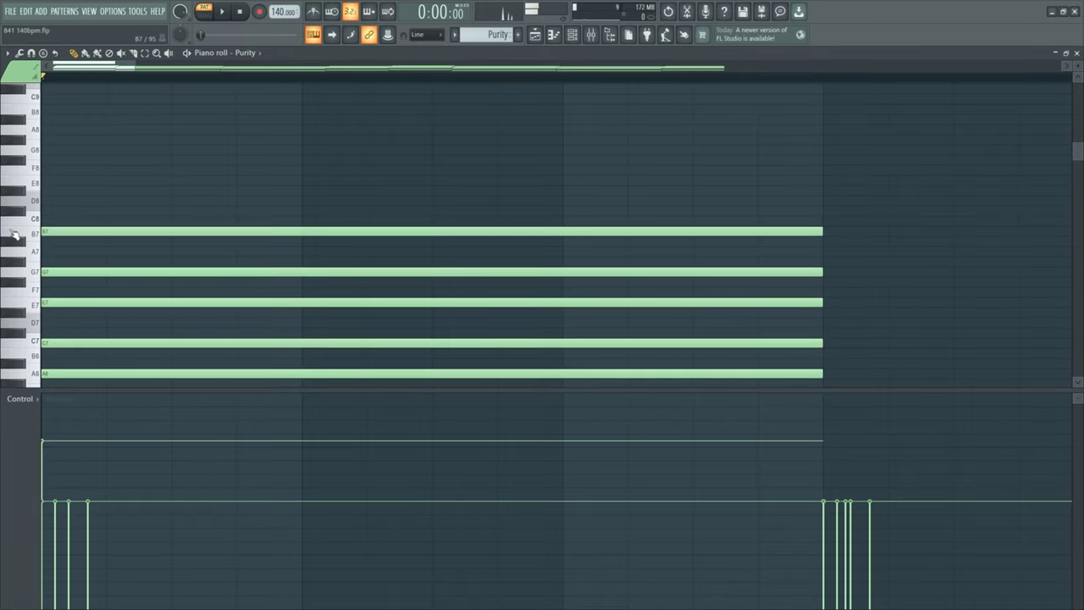
Delete the example chord notes above the Purity progression.
{"action": "left_click", "coordinate": [167, 201]}
{"action": "scroll", "coordinate": [127, 182], "scroll_direction": "down", "scroll_amount": 1}
{"action": "left_click_drag", "start_coordinate": [108, 167], "coordinate": [166, 367]}
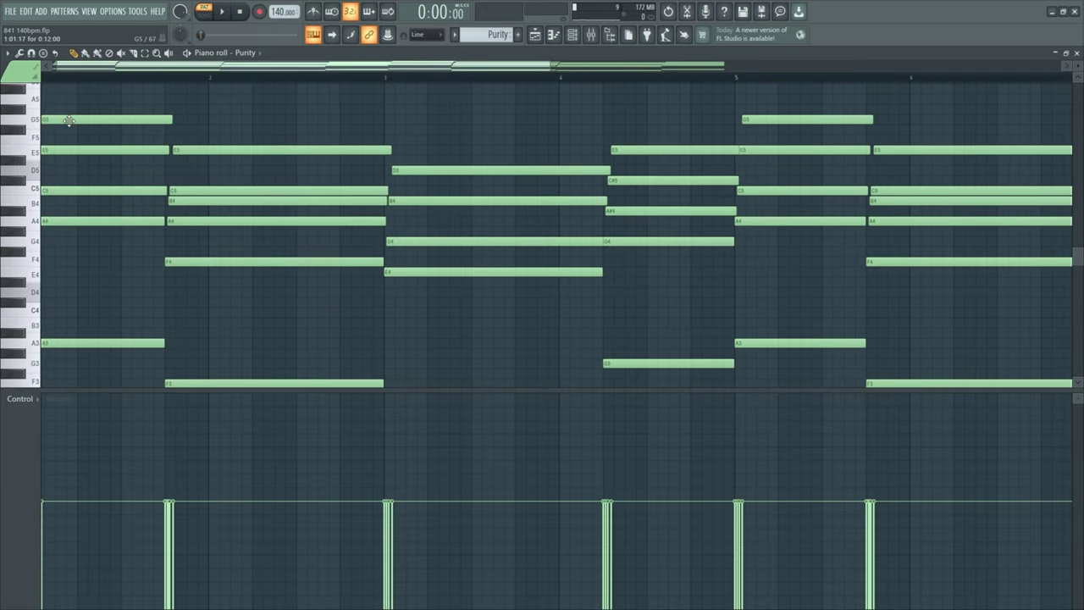
Highlight the first two chords' root notes and the matching bass notes A3 and F3 an octave below.
{"action": "left_click_drag", "start_coordinate": [67, 106], "coordinate": [138, 262]}
{"action": "scroll", "coordinate": [186, 285], "scroll_direction": "down", "scroll_amount": 3}
{"action": "scroll", "coordinate": [187, 285], "scroll_direction": "down", "scroll_amount": 2}
{"action": "left_click", "coordinate": [68, 159], "text": "ctrl"}
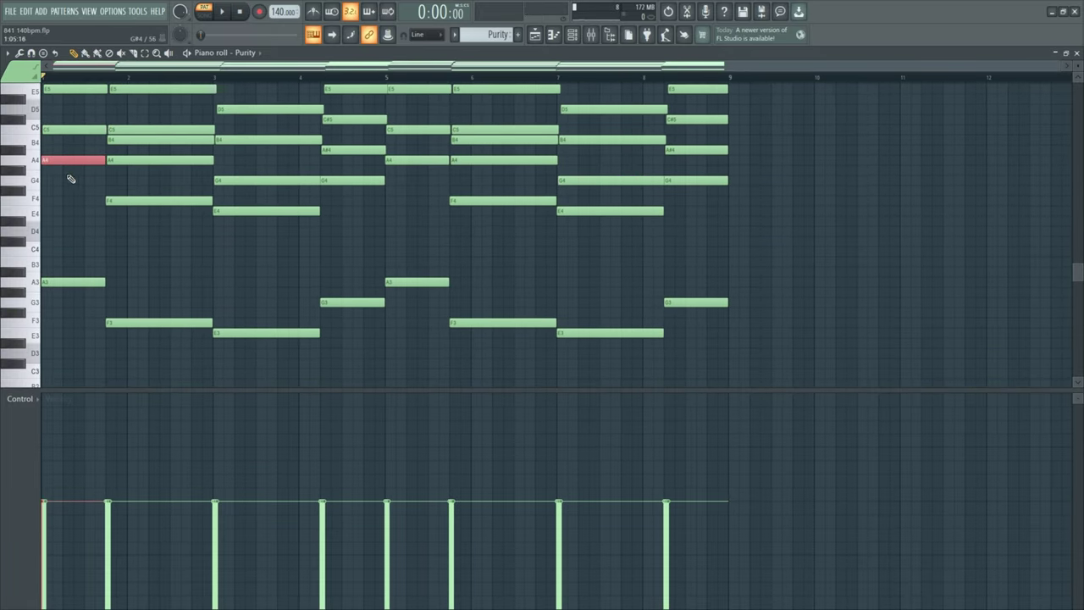
{"action": "left_click", "coordinate": [119, 200], "text": "ctrl"}
{"action": "key", "text": "ctrl+Down"}
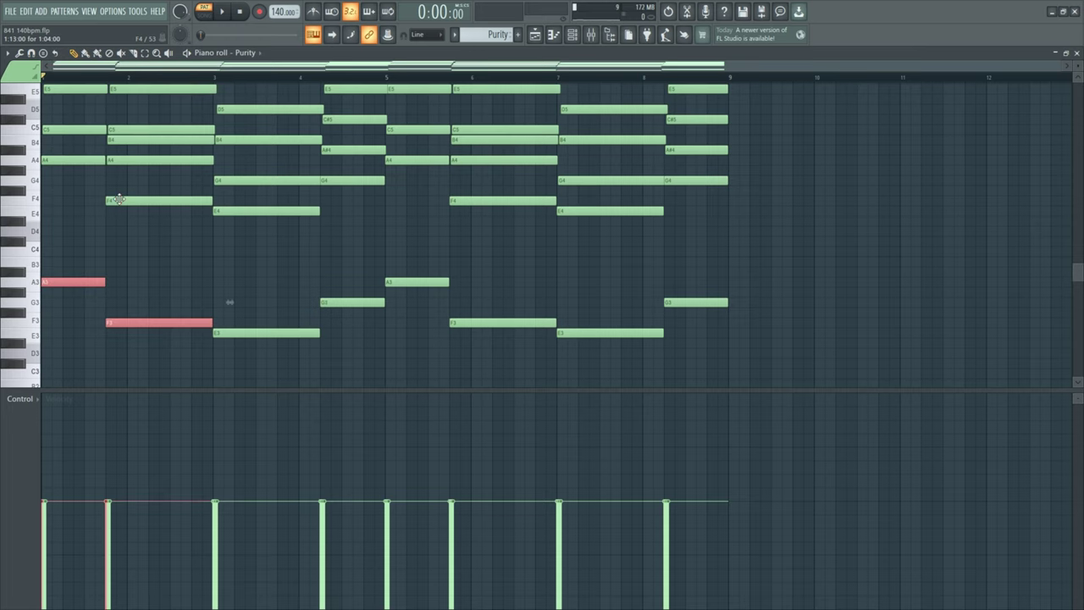
{"action": "key", "text": "ctrl+d"}
Select the second chord's notes from F4 up to E5 and examine them alongside the third chord.
{"action": "scroll", "coordinate": [208, 288], "scroll_direction": "up", "scroll_amount": 2}
{"action": "scroll", "coordinate": [288, 247], "scroll_direction": "up", "scroll_amount": 4}
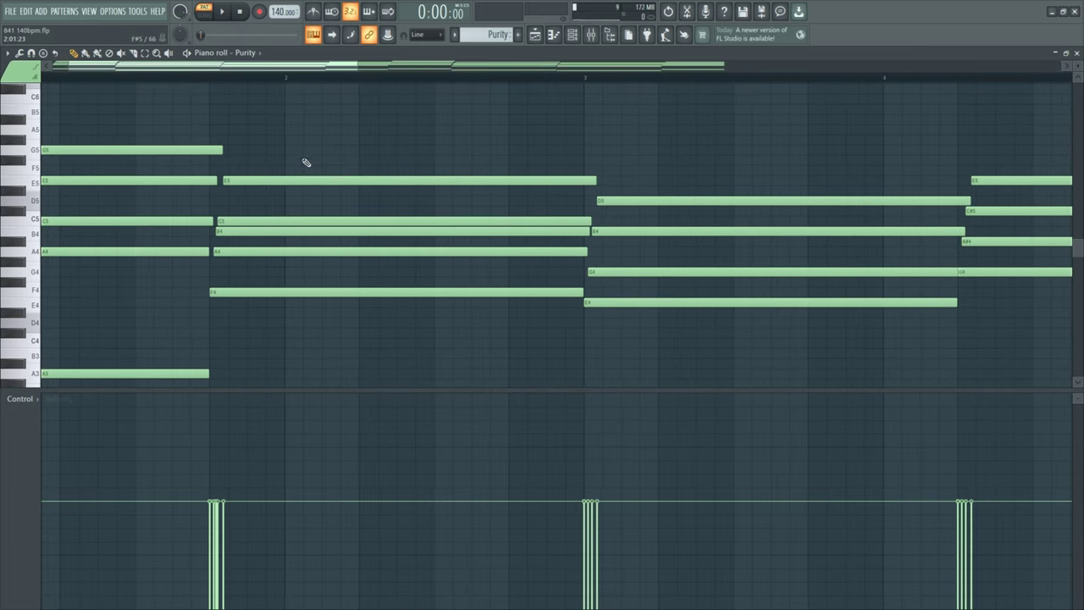
{"action": "left_click_drag", "start_coordinate": [295, 136], "coordinate": [402, 348]}
{"action": "scroll", "coordinate": [403, 347], "scroll_direction": "down", "scroll_amount": 3}
{"action": "left_click_drag", "start_coordinate": [423, 169], "coordinate": [508, 354]}
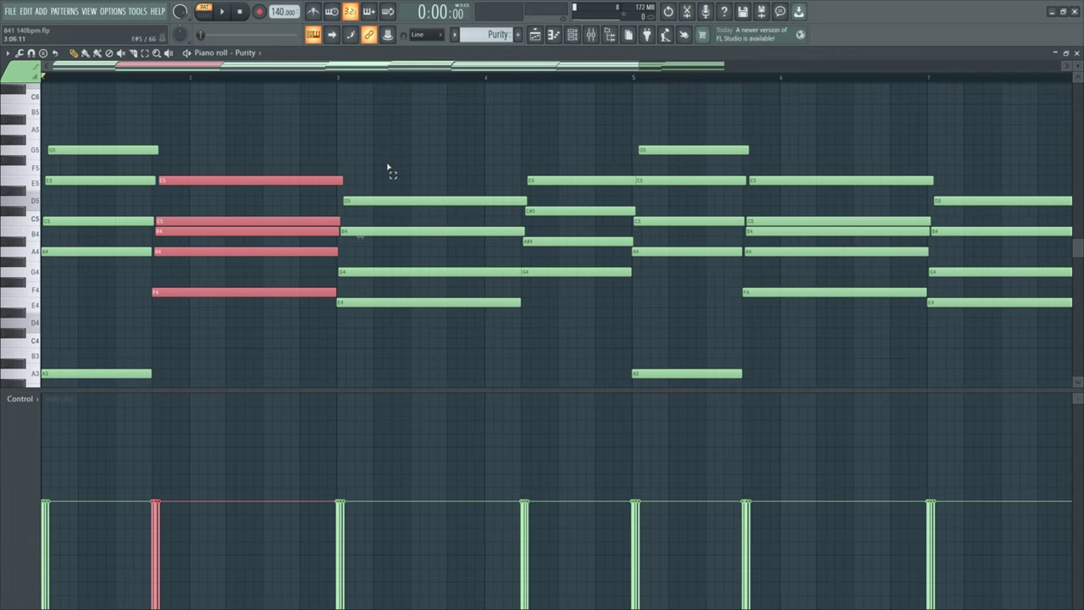
{"action": "scroll", "coordinate": [632, 252], "scroll_direction": "up", "scroll_amount": 3}
Select the fourth chord's notes G4, A#4, C#5 and E5 and examine how they lead into bar 5.
{"action": "left_click_drag", "start_coordinate": [508, 136], "coordinate": [597, 345]}
{"action": "scroll", "coordinate": [561, 312], "scroll_direction": "up", "scroll_amount": 3}
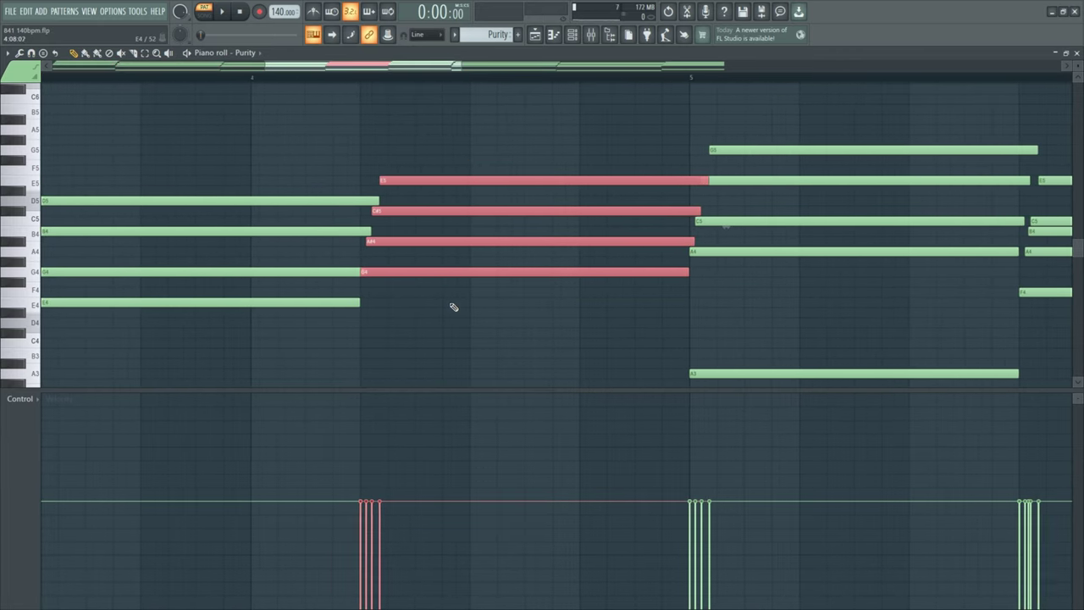
{"action": "scroll", "coordinate": [450, 307], "scroll_direction": "up", "scroll_amount": 1}
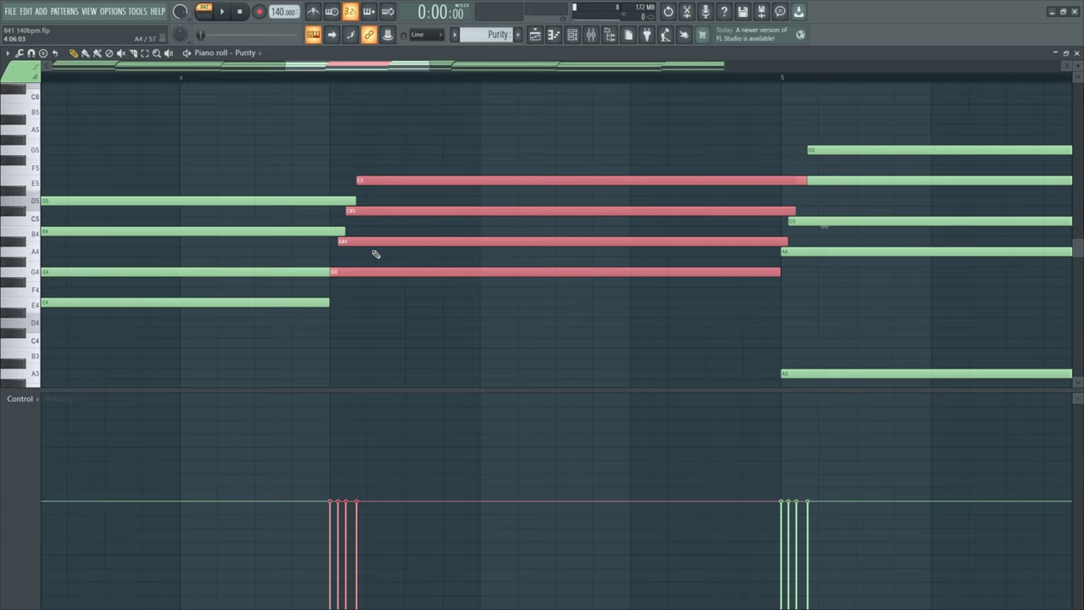
{"action": "scroll", "coordinate": [484, 267], "scroll_direction": "up", "scroll_amount": 2}
{"action": "left_click", "coordinate": [491, 255]}
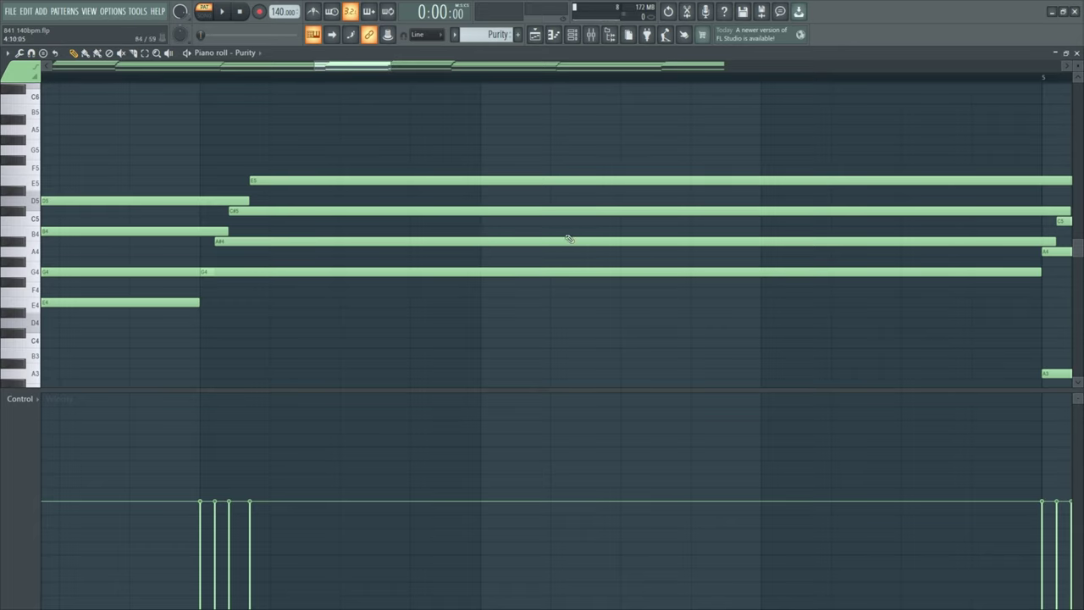
{"action": "scroll", "coordinate": [439, 297], "scroll_direction": "down", "scroll_amount": 3}
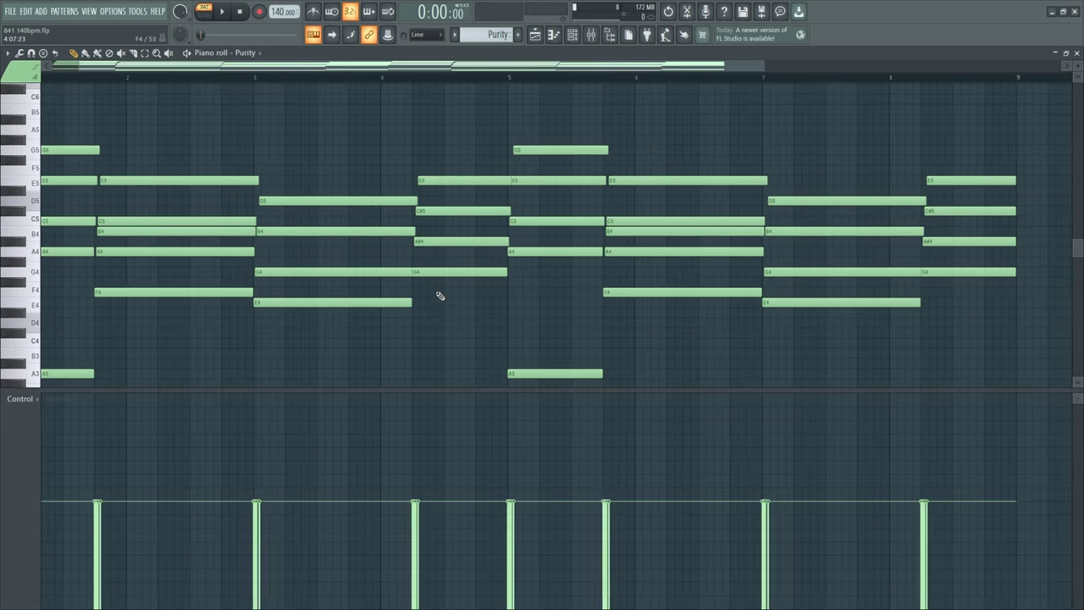
{"action": "scroll", "coordinate": [439, 295], "scroll_direction": "down", "scroll_amount": 2}
{"action": "scroll", "coordinate": [440, 293], "scroll_direction": "down", "scroll_amount": 3}
{"action": "scroll", "coordinate": [532, 291], "scroll_direction": "up", "scroll_amount": 3}
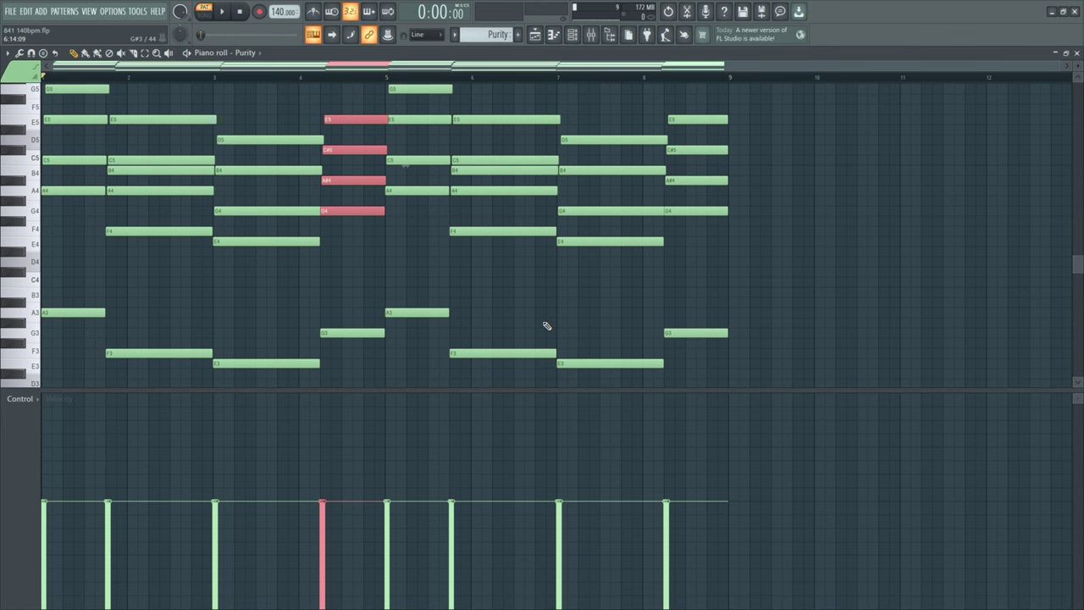
Return to the playlist and open the Purity #2 melody pattern in the piano roll.
{"action": "key", "text": "F5"}
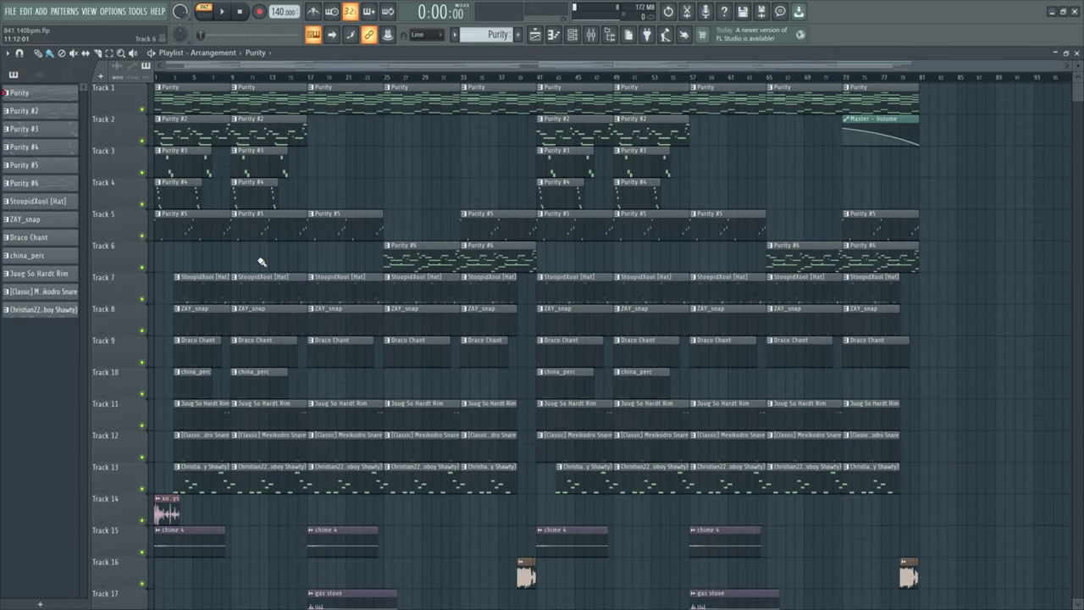
{"action": "double_click", "coordinate": [244, 138]}
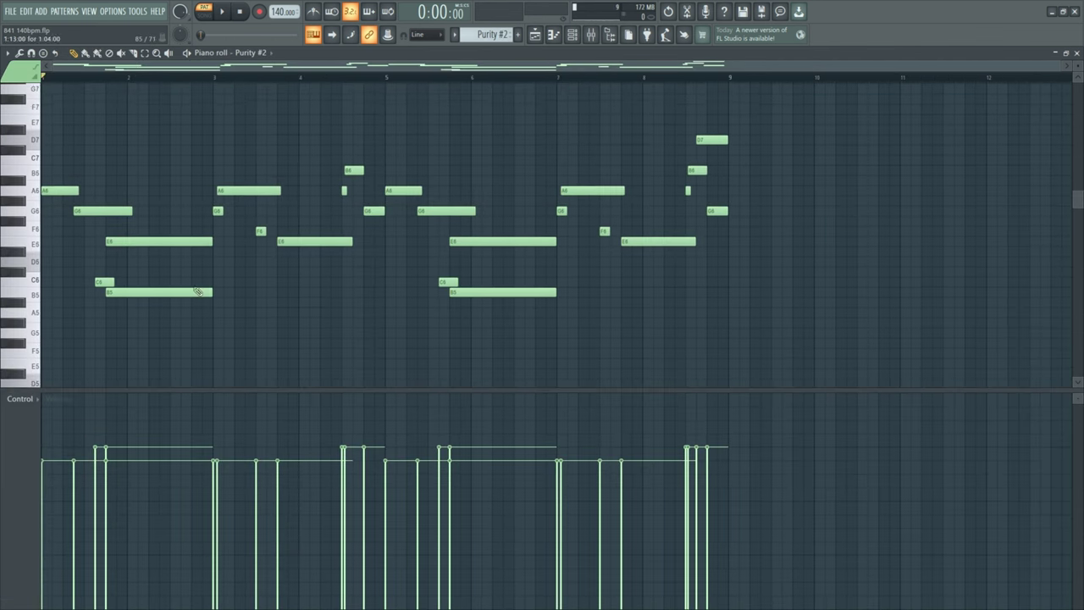
{"action": "scroll", "coordinate": [206, 254], "scroll_direction": "down", "scroll_amount": 3}
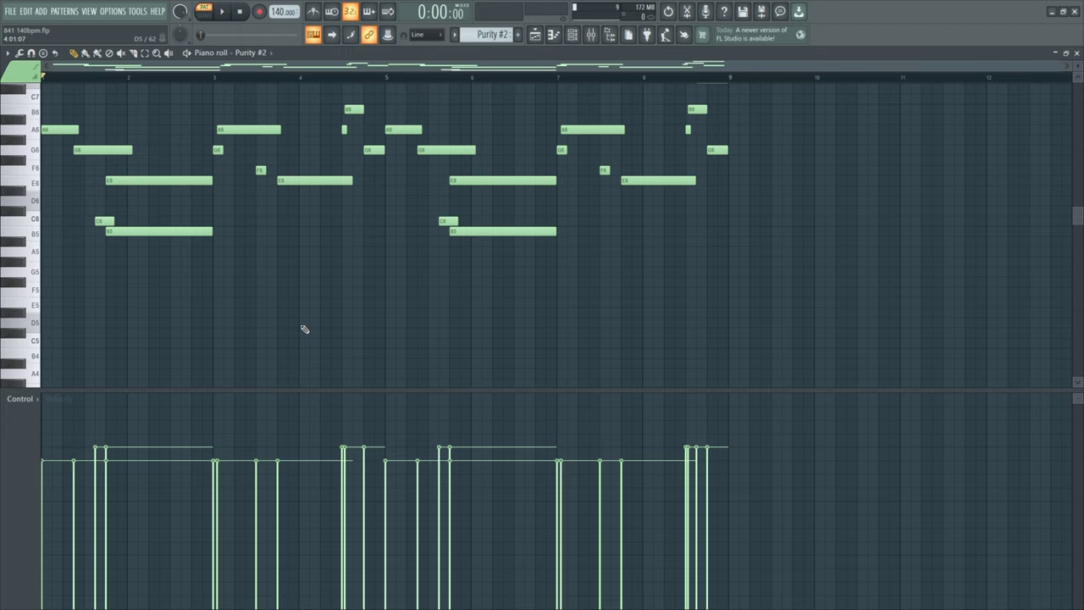
{"action": "scroll", "coordinate": [304, 328], "scroll_direction": "up", "scroll_amount": 3}
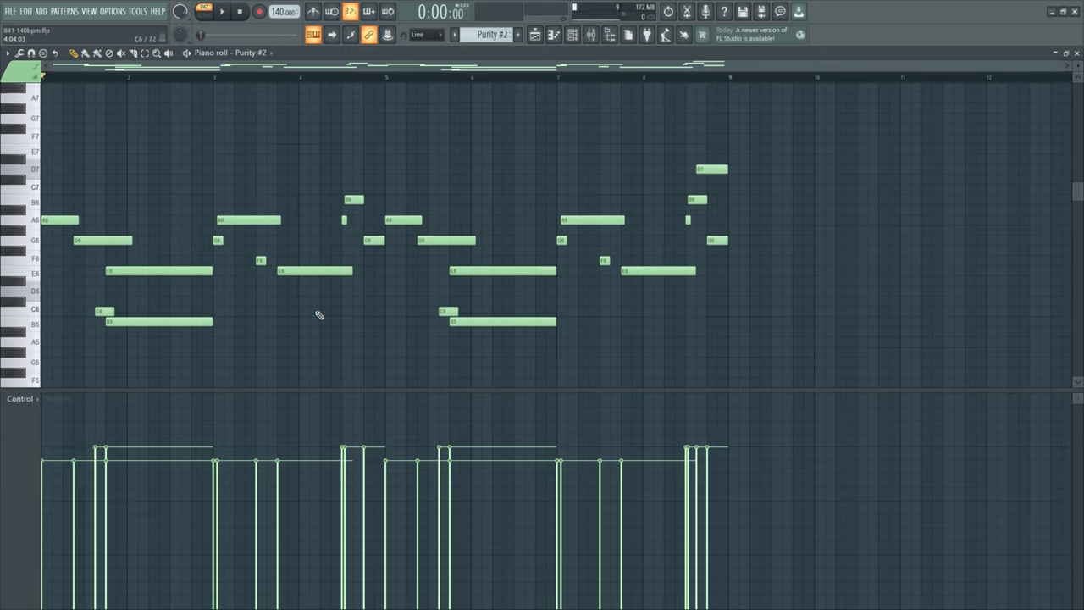
Highlight the melody's notes in bars 1 to 4, and the phrase in bars 3 and 4 on its own.
{"action": "left_click_drag", "start_coordinate": [44, 145], "coordinate": [373, 336]}
{"action": "left_click_drag", "start_coordinate": [380, 145], "coordinate": [40, 368]}
{"action": "scroll", "coordinate": [170, 263], "scroll_direction": "down", "scroll_amount": 1}
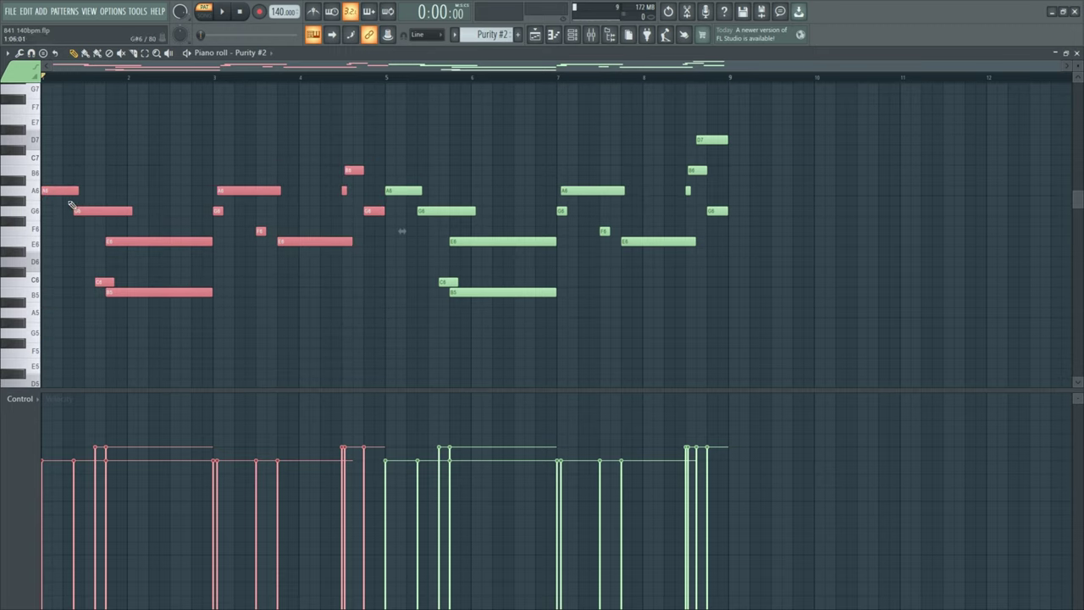
{"action": "left_click_drag", "start_coordinate": [213, 134], "coordinate": [375, 296]}
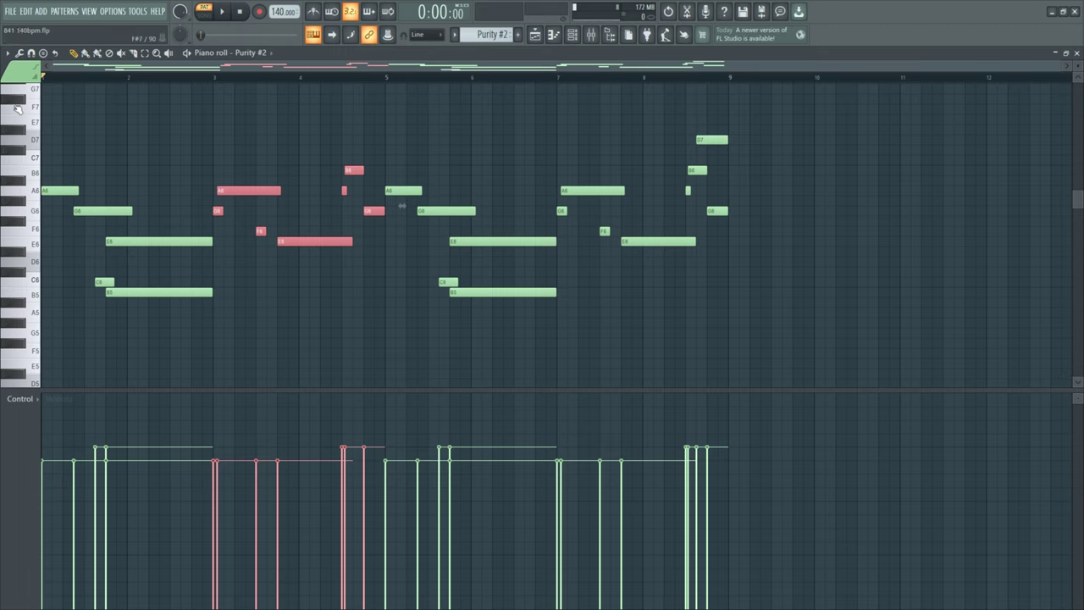
Play the Purity #2 melody pattern from the start through bar 8.
{"action": "key", "text": "space"}
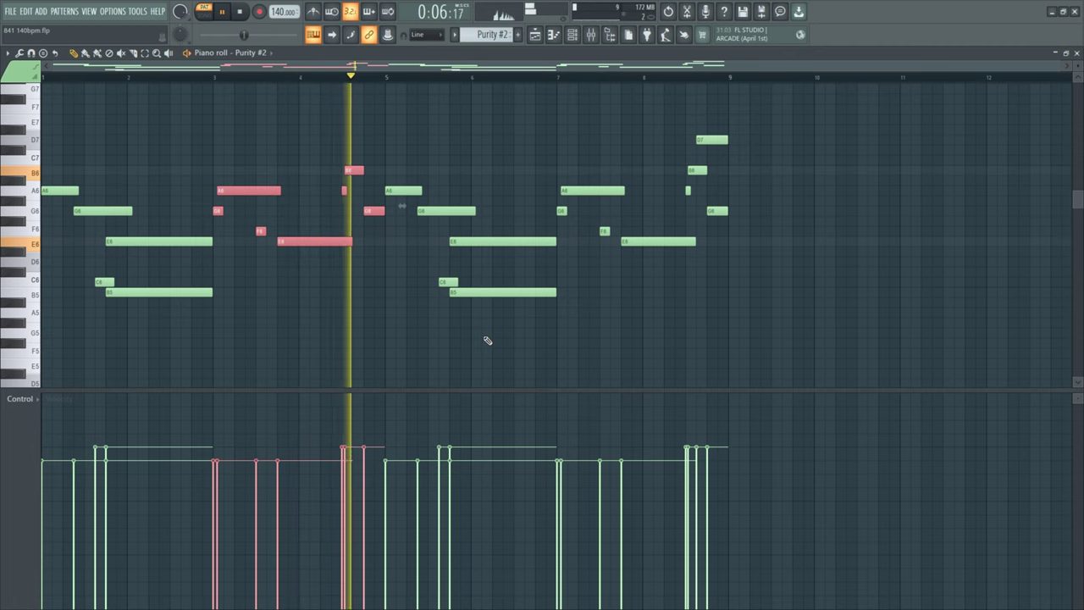
{"action": "scroll", "coordinate": [362, 371], "scroll_direction": "up", "scroll_amount": 1}
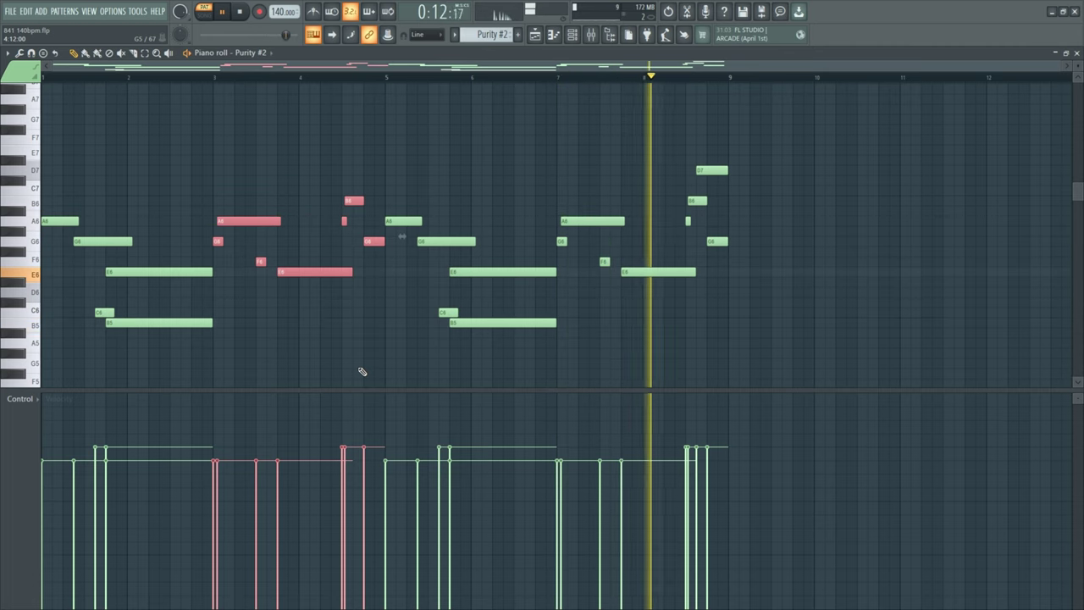
{"action": "key", "text": "space"}
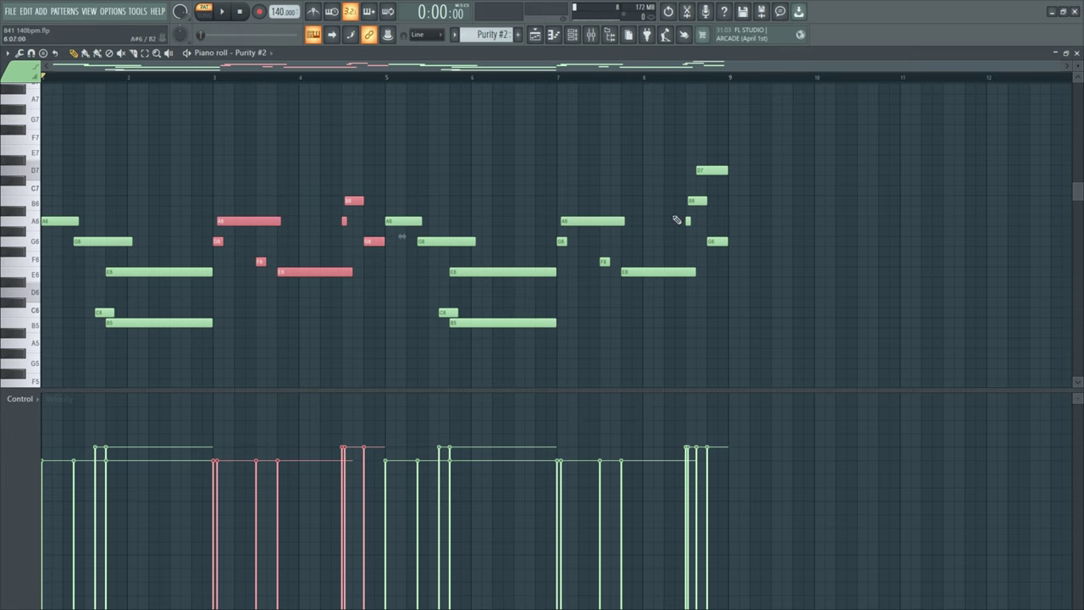
Highlight the Purity #2 phrases in bars 1 to 3 and the short A6, B6 and G6 notes at the end of bar 4.
{"action": "left_click_drag", "start_coordinate": [54, 186], "coordinate": [198, 281]}
{"action": "left_click_drag", "start_coordinate": [71, 289], "coordinate": [279, 378]}
{"action": "left_click_drag", "start_coordinate": [211, 238], "coordinate": [290, 307]}
{"action": "left_click_drag", "start_coordinate": [327, 216], "coordinate": [383, 254]}
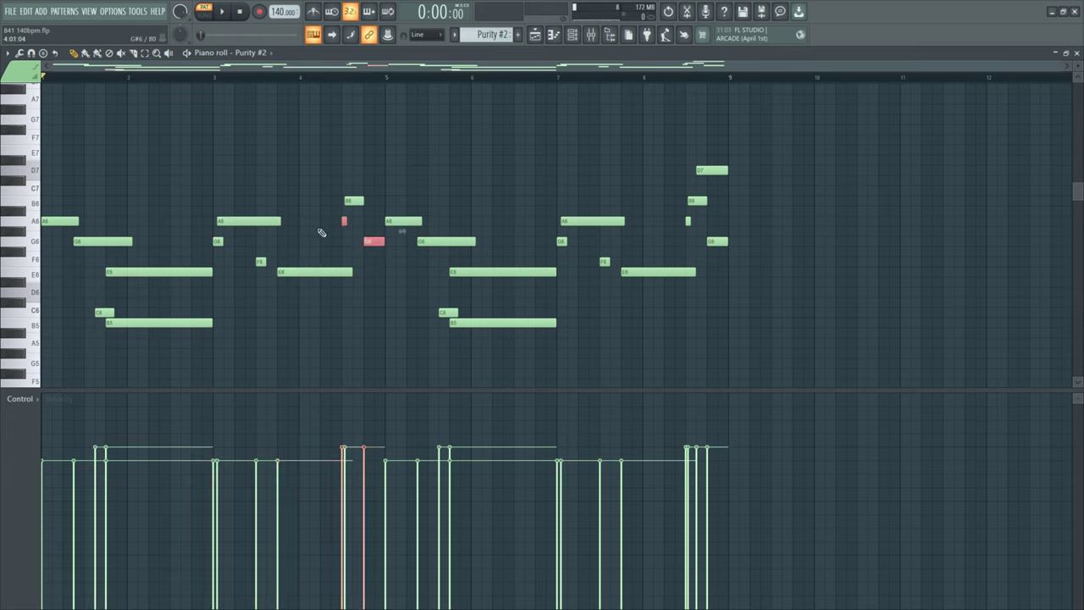
{"action": "left_click_drag", "start_coordinate": [332, 175], "coordinate": [375, 253]}
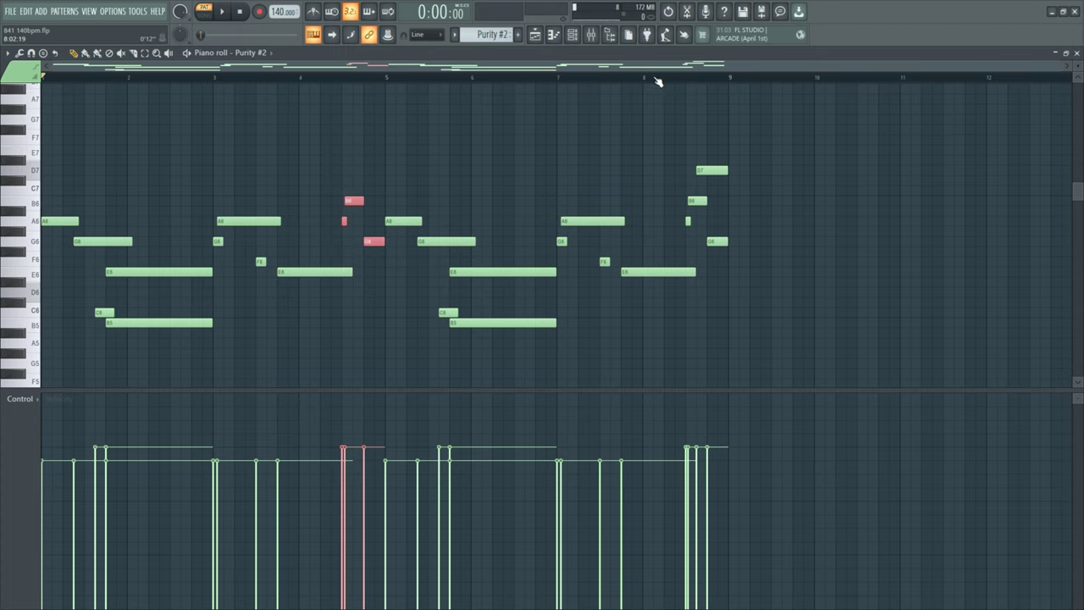
Try an E7 note above the D7 at the end of bar 8, and delete it.
{"action": "scroll", "coordinate": [825, 224], "scroll_direction": "up", "scroll_amount": 2}
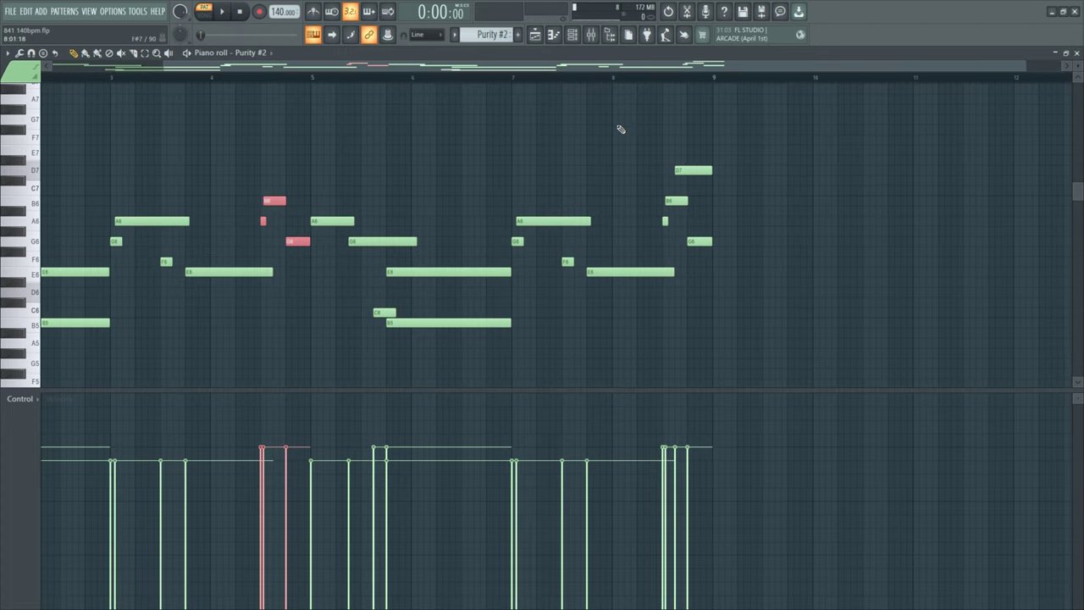
{"action": "left_click_drag", "start_coordinate": [625, 129], "coordinate": [712, 150]}
{"action": "scroll", "coordinate": [677, 200], "scroll_direction": "down", "scroll_amount": 2}
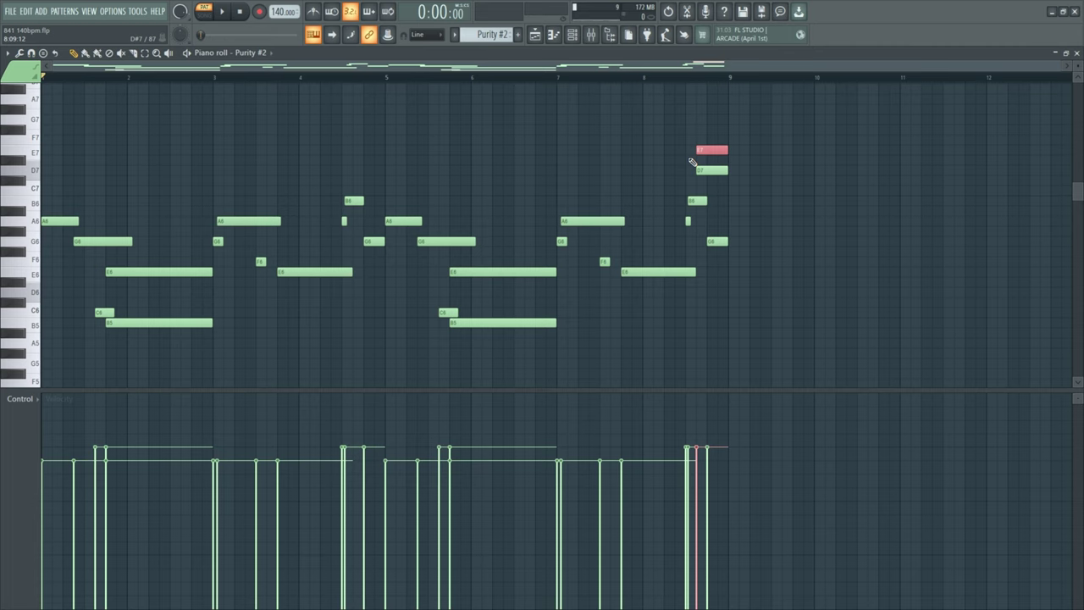
{"action": "key", "text": "Delete"}
Highlight the whole Purity #2 melody, and open the Purity #3 pattern from the playlist in the piano roll.
{"action": "left_click_drag", "start_coordinate": [762, 125], "coordinate": [46, 386]}
{"action": "scroll", "coordinate": [220, 309], "scroll_direction": "up", "scroll_amount": 2}
{"action": "key", "text": "F5"}
{"action": "left_click", "coordinate": [267, 171]}
{"action": "double_click", "coordinate": [267, 172]}
Play Purity #3 from bar 2 and highlight its descending E5, C5 and B4 notes.
{"action": "scroll", "coordinate": [250, 221], "scroll_direction": "down", "scroll_amount": 4}
{"action": "left_click", "coordinate": [147, 77]}
{"action": "key", "text": "space"}
{"action": "key", "text": "space"}
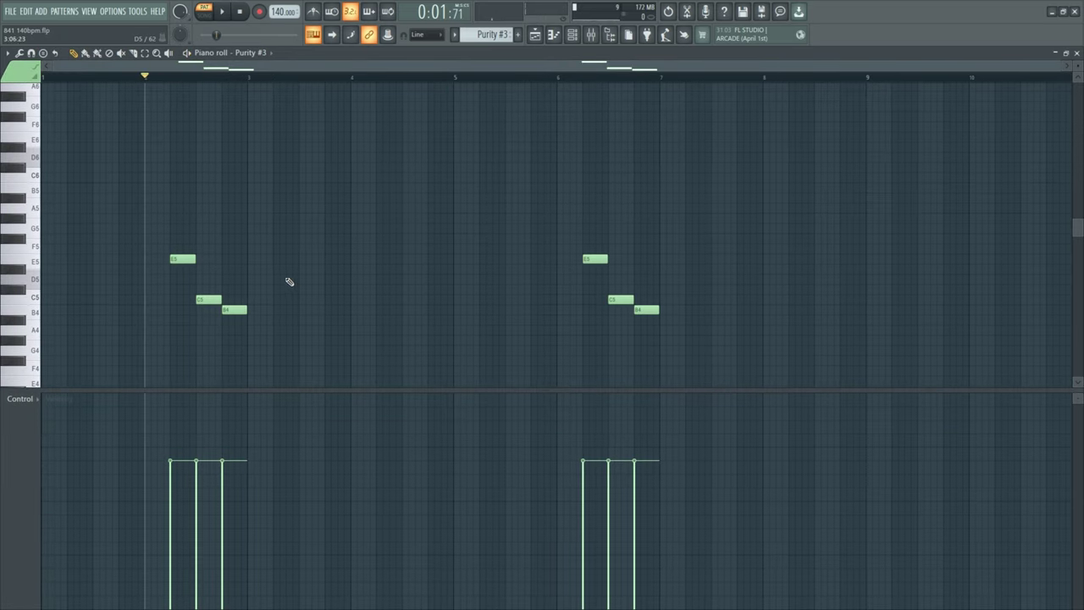
{"action": "scroll", "coordinate": [287, 280], "scroll_direction": "down", "scroll_amount": 2}
{"action": "left_click_drag", "start_coordinate": [157, 153], "coordinate": [247, 254]}
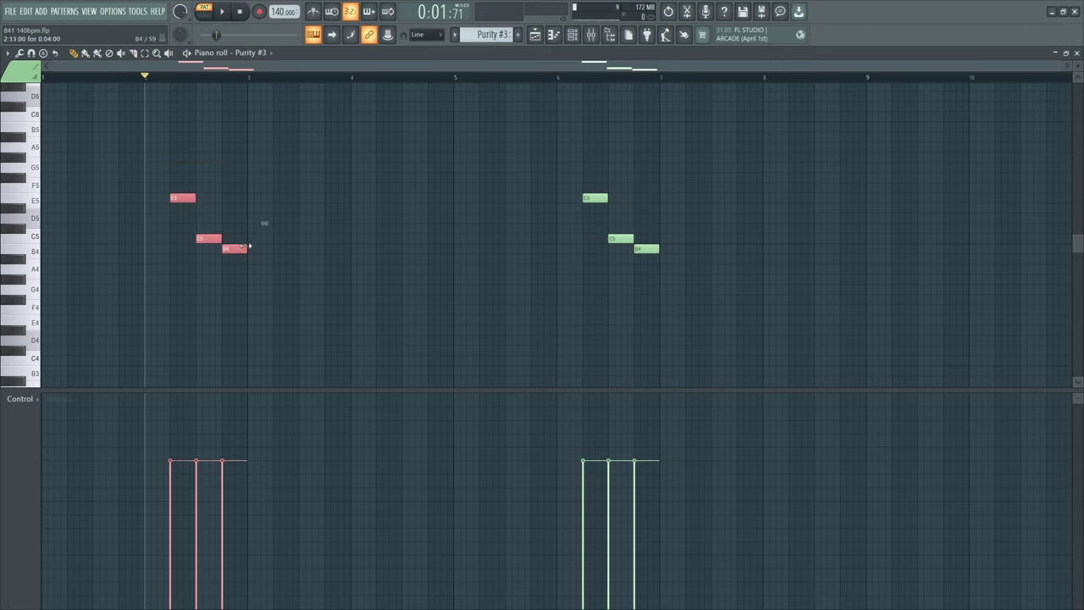
Open the Purity #4 pattern from the playlist and play its descending five-note run.
{"action": "left_click", "coordinate": [535, 35]}
{"action": "double_click", "coordinate": [253, 194]}
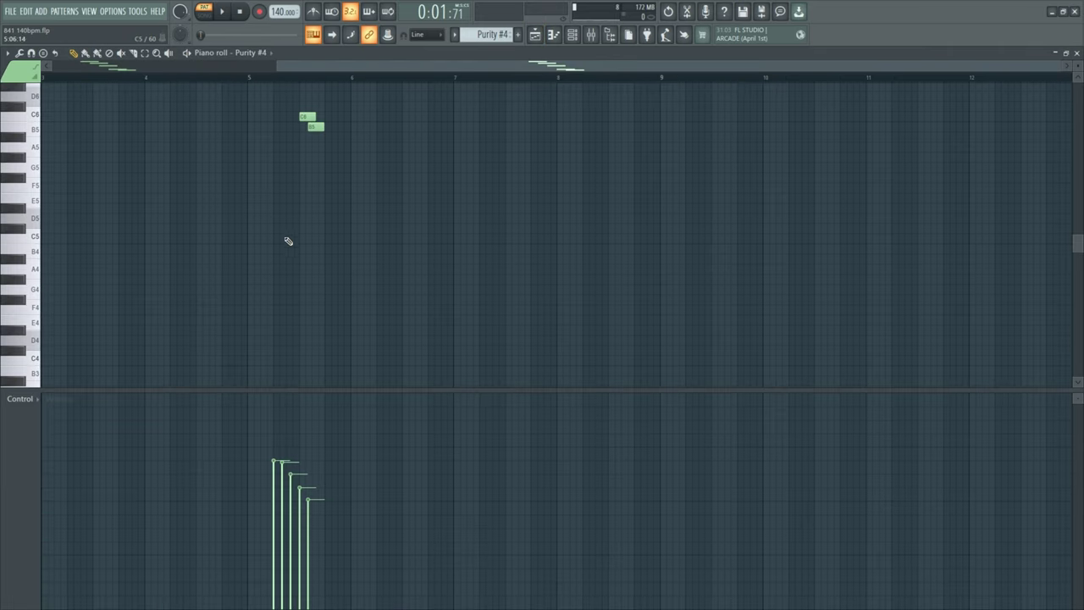
{"action": "key", "text": "space"}
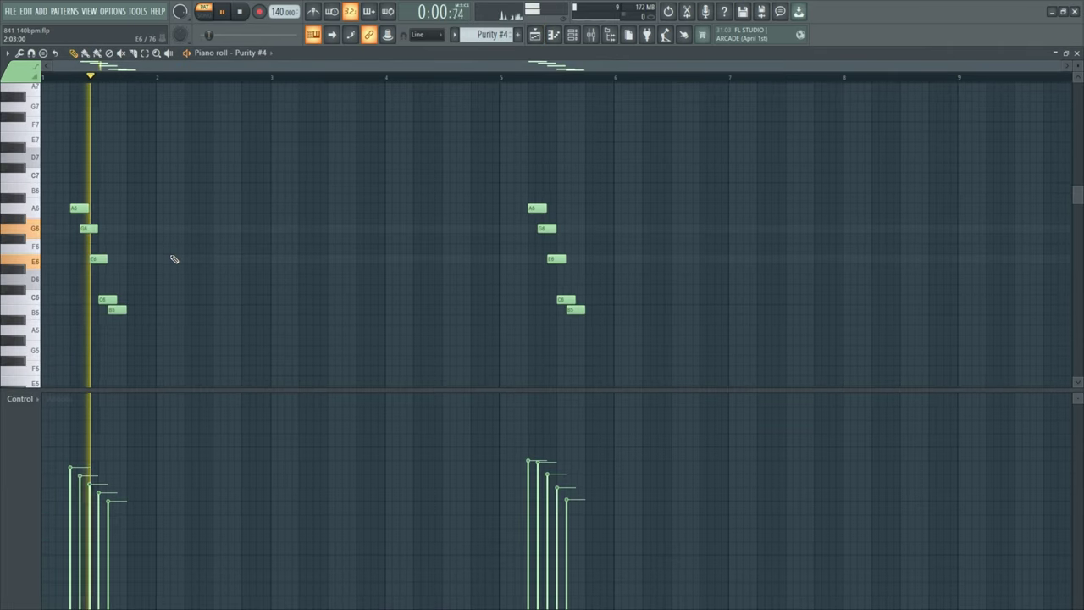
{"action": "scroll", "coordinate": [72, 104], "scroll_direction": "up", "scroll_amount": 3}
{"action": "key", "text": "space"}
{"action": "key", "text": "space"}
{"action": "key", "text": "space"}
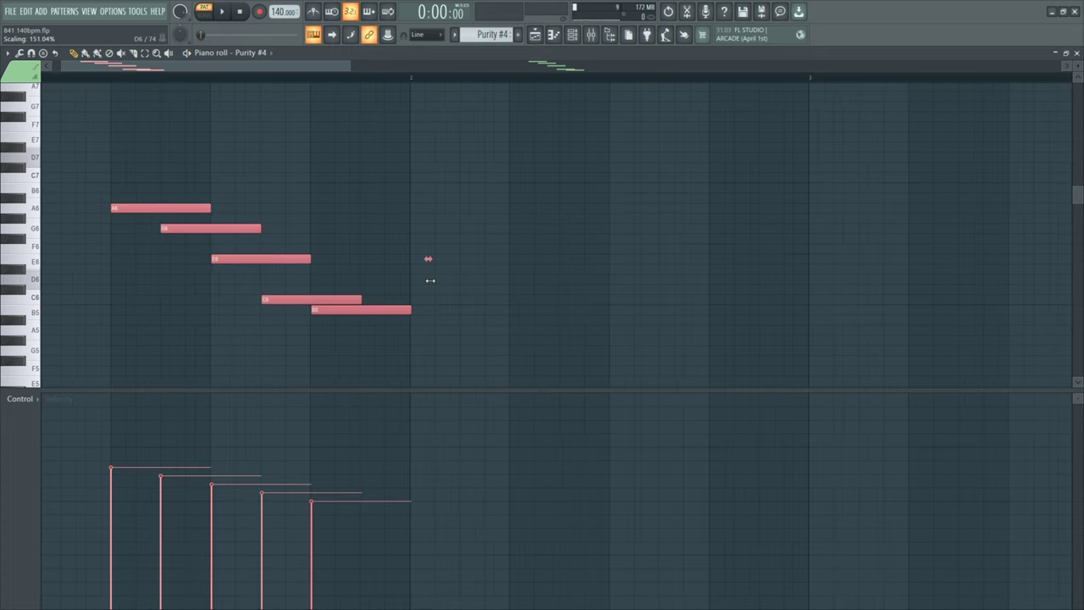
Try stretching the bar 1 run of Purity #4 to about 151%, and shrink it back to its original length.
{"action": "left_click_drag", "start_coordinate": [429, 280], "coordinate": [429, 282]}
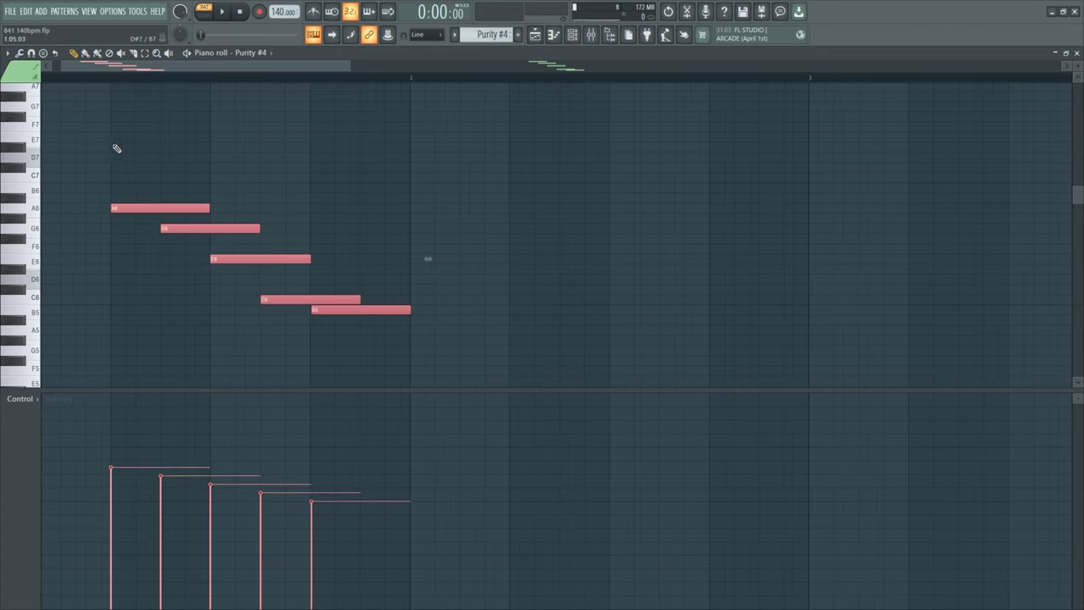
{"action": "left_click_drag", "start_coordinate": [100, 133], "coordinate": [448, 360]}
{"action": "left_click_drag", "start_coordinate": [431, 277], "coordinate": [329, 283]}
{"action": "scroll", "coordinate": [223, 283], "scroll_direction": "down", "scroll_amount": 5}
{"action": "scroll", "coordinate": [225, 288], "scroll_direction": "up", "scroll_amount": 4}
{"action": "scroll", "coordinate": [222, 292], "scroll_direction": "down", "scroll_amount": 5}
{"action": "scroll", "coordinate": [216, 292], "scroll_direction": "up", "scroll_amount": 4}
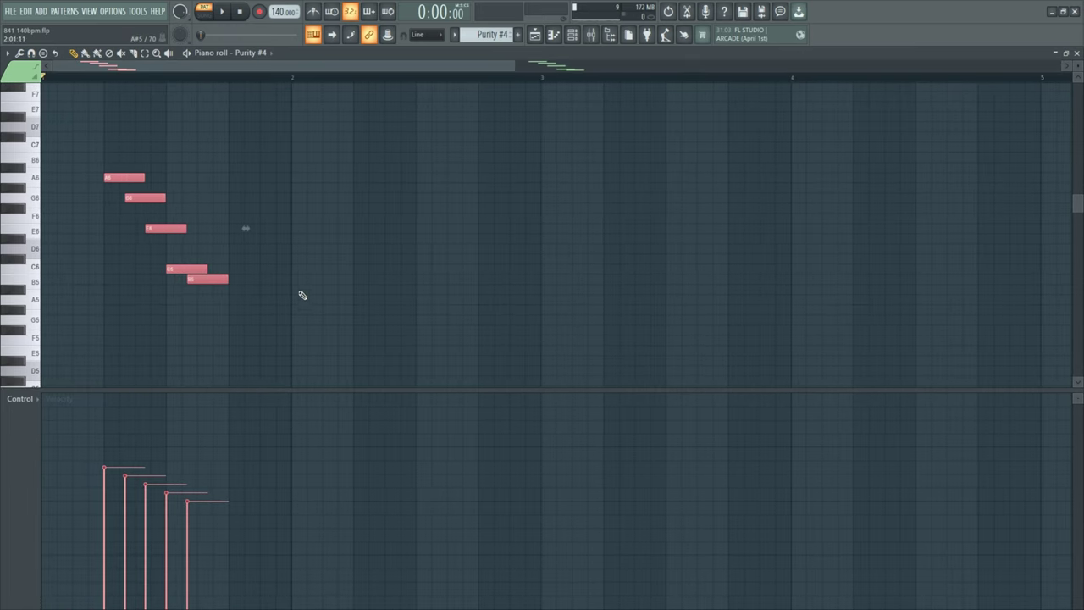
{"action": "scroll", "coordinate": [296, 301], "scroll_direction": "down", "scroll_amount": 4}
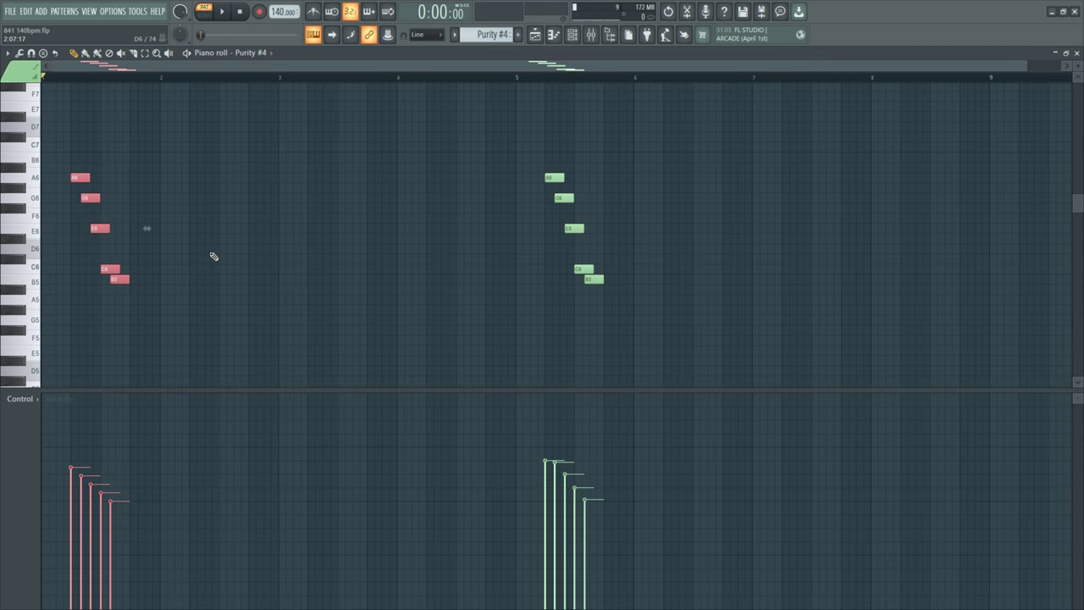
Open the Purity #5 pattern in the piano roll and play it from the start and from bar 4.
{"action": "key", "text": "space"}
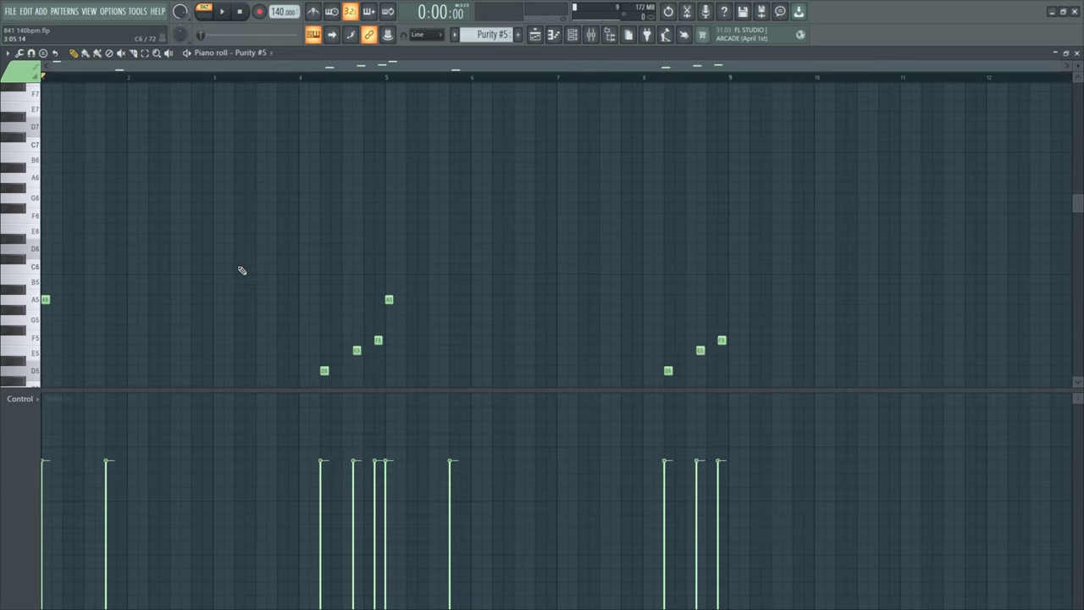
{"action": "scroll", "coordinate": [239, 270], "scroll_direction": "down", "scroll_amount": 3}
{"action": "key", "text": "space"}
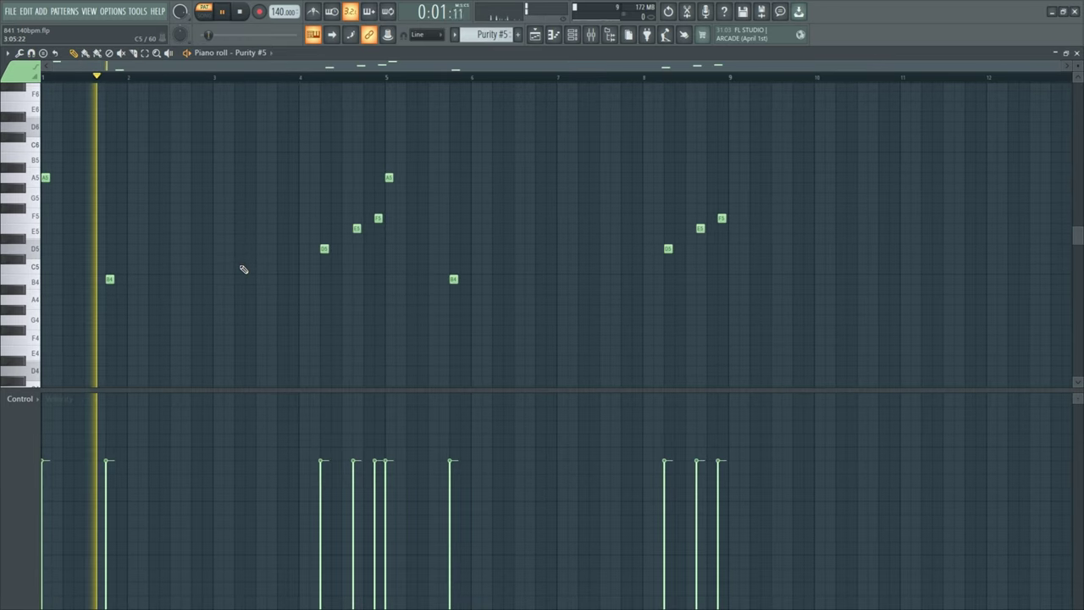
{"action": "left_click", "coordinate": [305, 78]}
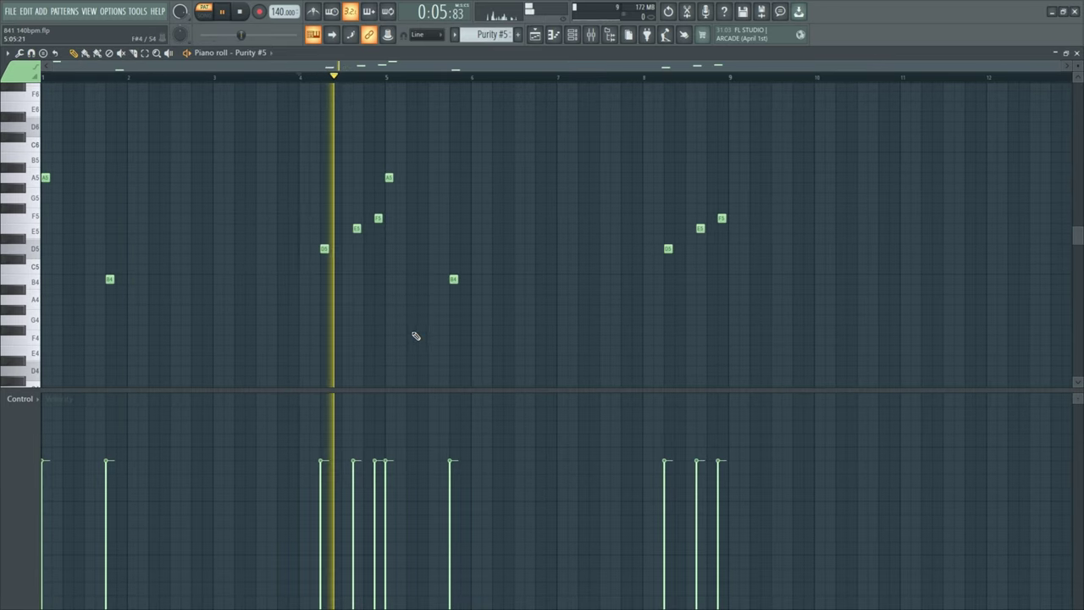
{"action": "scroll", "coordinate": [452, 352], "scroll_direction": "up", "scroll_amount": 3}
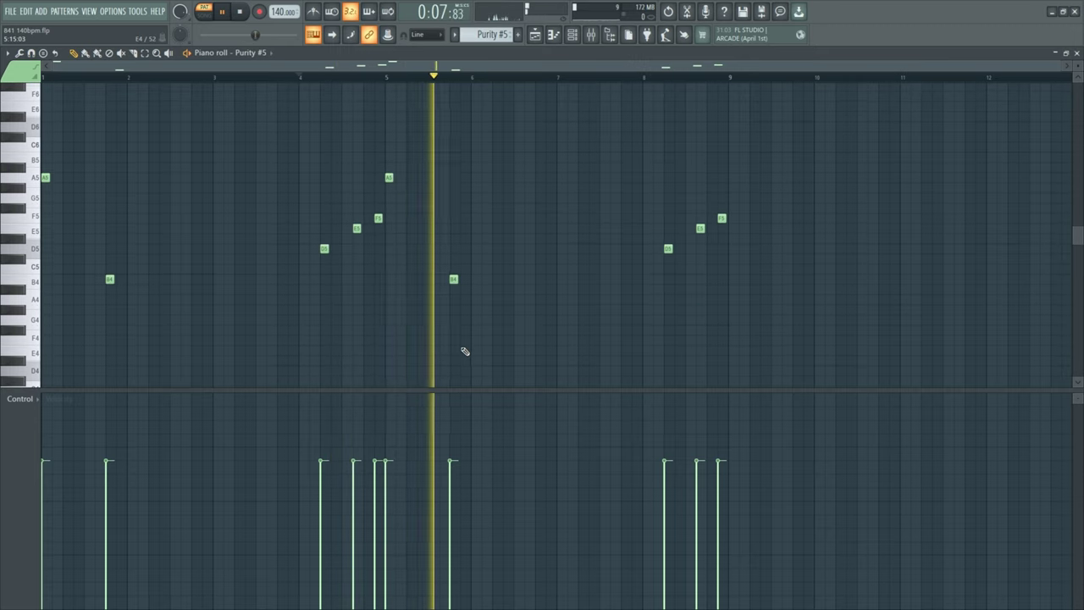
{"action": "key", "text": "space"}
Highlight the opening bars of Purity #5 and the rising D5, E5 and F5 notes in bar 4.
{"action": "scroll", "coordinate": [391, 178], "scroll_direction": "down", "scroll_amount": 3}
{"action": "left_click_drag", "start_coordinate": [293, 78], "coordinate": [18, 249]}
{"action": "left_click_drag", "start_coordinate": [300, 153], "coordinate": [383, 296]}
Return to the playlist and unmute track 12 with the snare and track 13 with the 808.
{"action": "key", "text": "F5"}
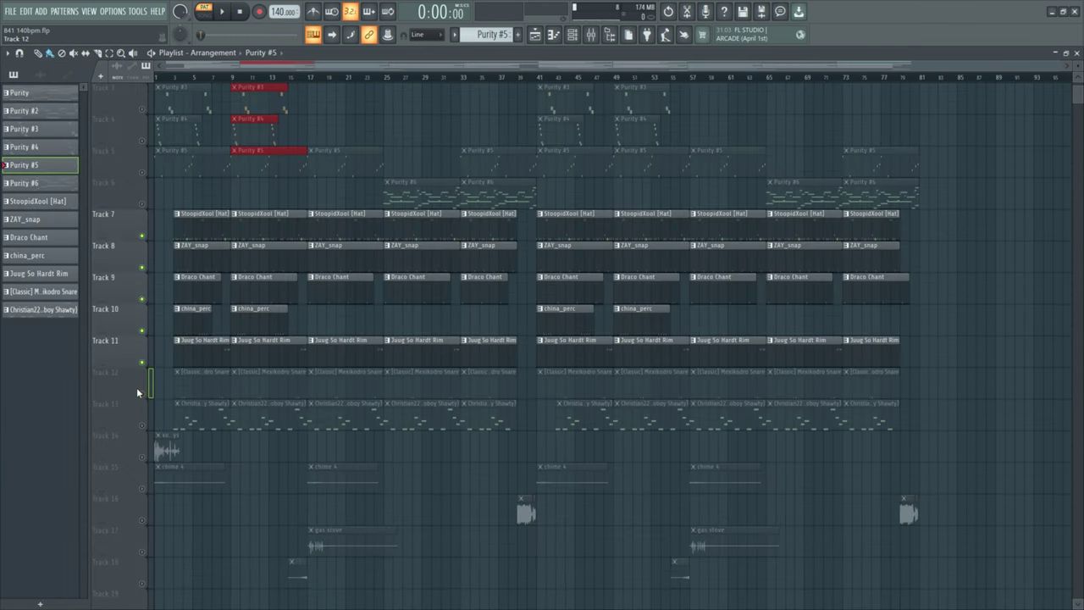
{"action": "left_click", "coordinate": [142, 394]}
{"action": "left_click", "coordinate": [142, 425]}
Play the drum and 808 tracks of the arrangement from bar 9.
{"action": "left_click_drag", "start_coordinate": [249, 78], "coordinate": [230, 80]}
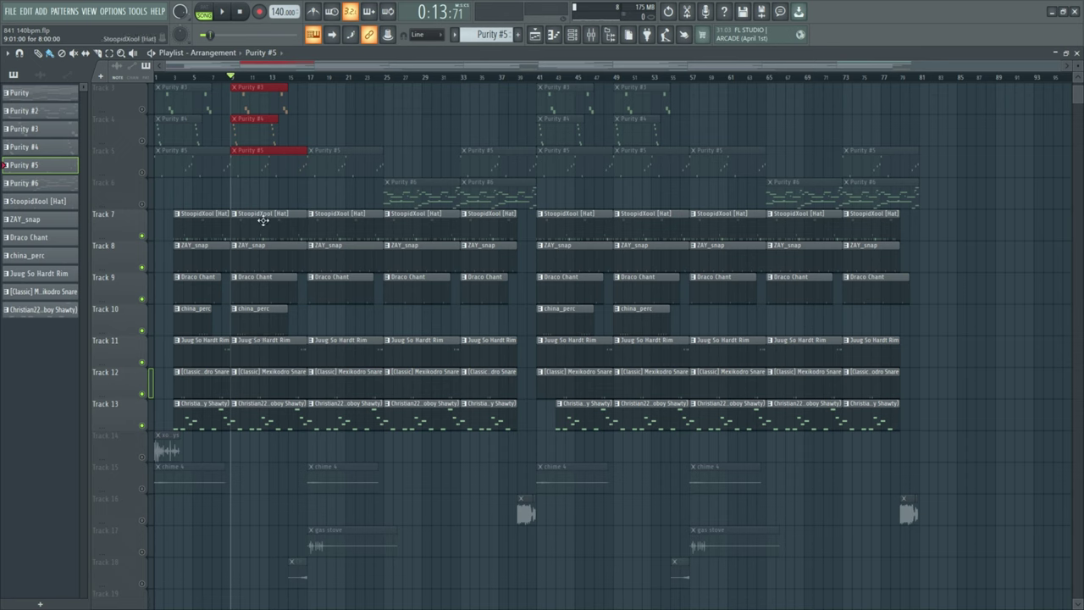
{"action": "key", "text": "space"}
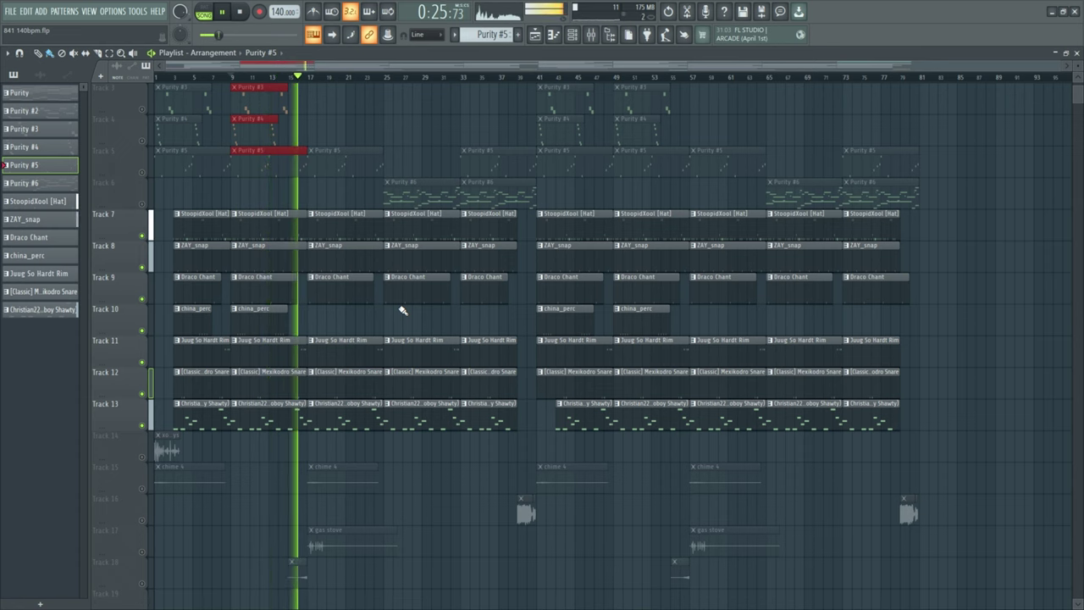
{"action": "key", "text": "space"}
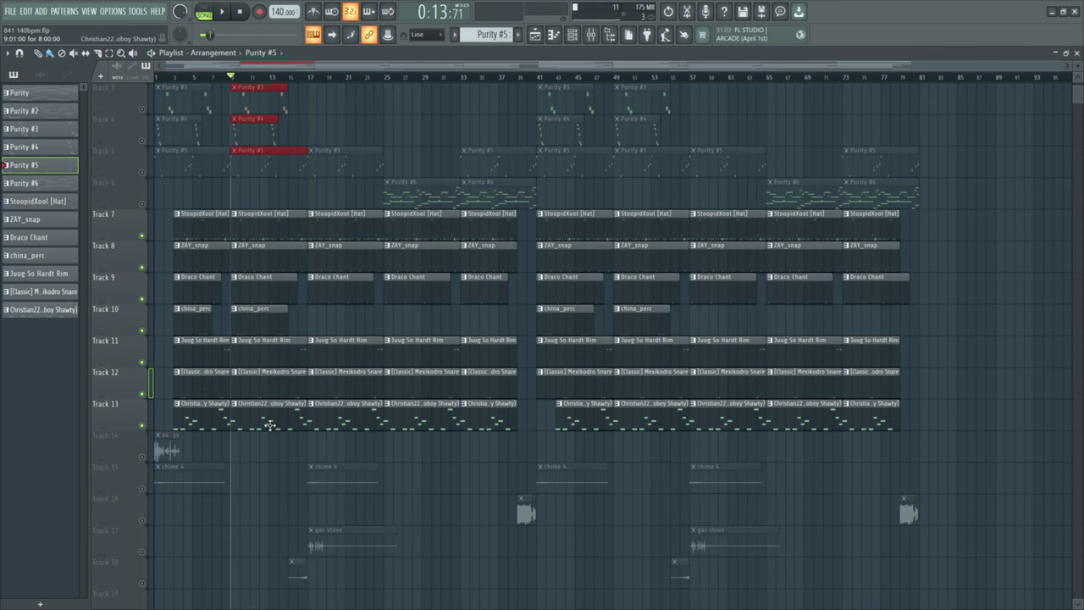
Open the Christian22 808 pattern of track 13 in the piano roll and select all of its notes.
{"action": "left_click", "coordinate": [269, 424]}
{"action": "double_click", "coordinate": [269, 424]}
{"action": "scroll", "coordinate": [471, 277], "scroll_direction": "up", "scroll_amount": 2}
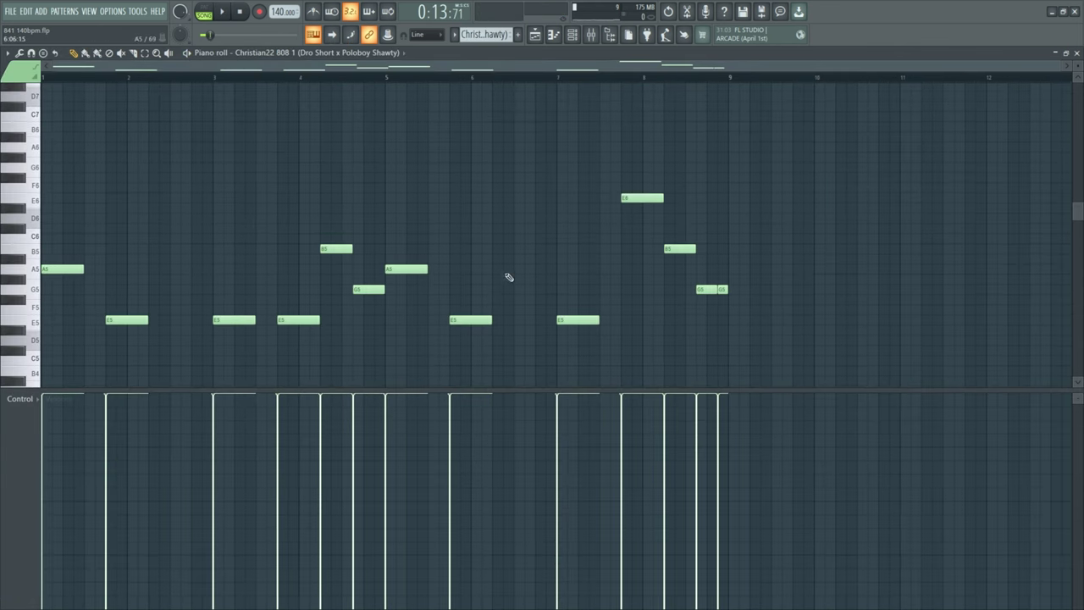
{"action": "key", "text": "ctrl+a"}
{"action": "left_click_drag", "start_coordinate": [732, 191], "coordinate": [65, 370]}
{"action": "left_click_drag", "start_coordinate": [712, 199], "coordinate": [42, 364]}
Highlight the 808 notes in bar 1 and the note changes in bars 4 and 8.
{"action": "mouse_move", "coordinate": [645, 340]}
{"action": "left_mouse_down"}
{"action": "mouse_move", "coordinate": [111, 310]}
{"action": "mouse_move", "coordinate": [645, 345]}
{"action": "left_mouse_up"}
{"action": "left_click_drag", "start_coordinate": [151, 245], "coordinate": [18, 310]}
{"action": "left_click_drag", "start_coordinate": [145, 234], "coordinate": [59, 285]}
{"action": "left_click_drag", "start_coordinate": [381, 287], "coordinate": [297, 306]}
{"action": "left_click_drag", "start_coordinate": [645, 306], "coordinate": [678, 356]}
Open the StoopidXool [Hat] pattern in the piano roll, switch to pattern playback and play it.
{"action": "key", "text": "Escape"}
{"action": "double_click", "coordinate": [276, 279]}
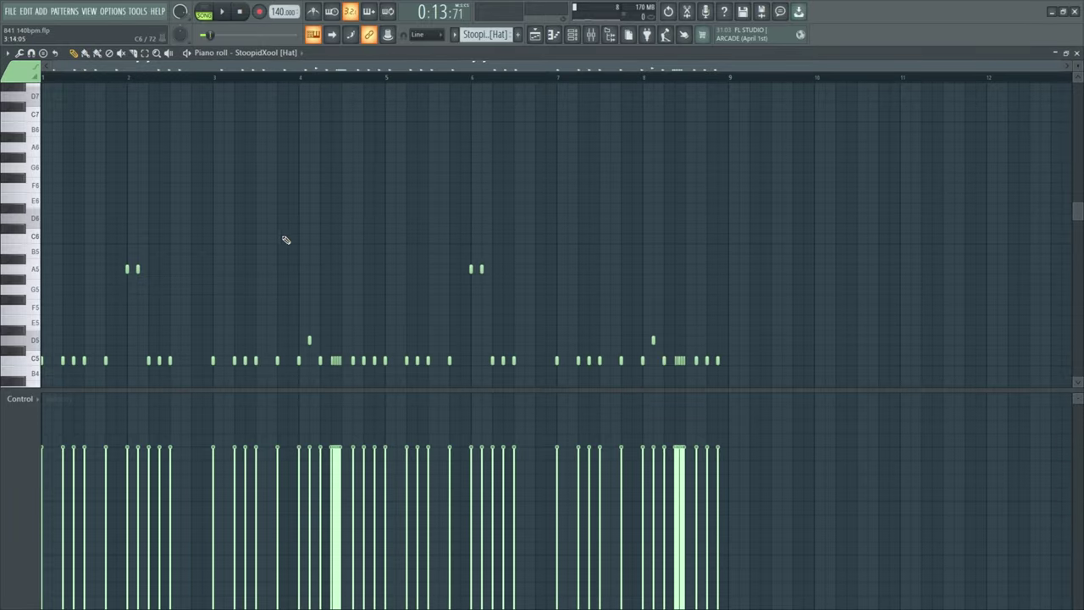
{"action": "scroll", "coordinate": [282, 238], "scroll_direction": "down", "scroll_amount": 3}
{"action": "left_click", "coordinate": [204, 14]}
{"action": "key", "text": "space"}
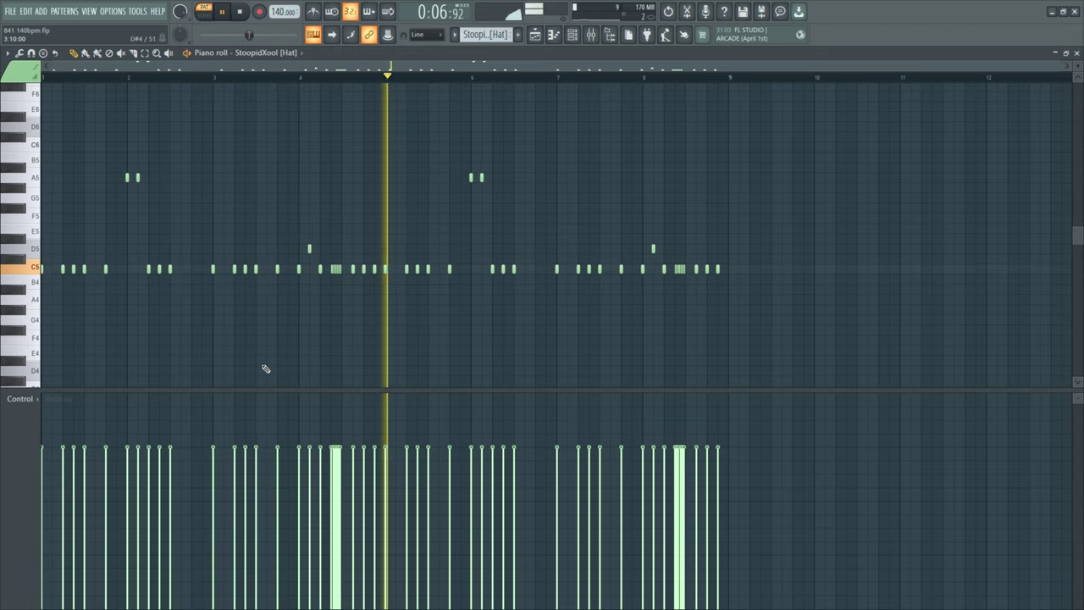
{"action": "key", "text": "space"}
Highlight the C5 hat groups in bars 1 to 3 and the two raised A5 hits at the start of bar 2.
{"action": "left_click_drag", "start_coordinate": [52, 245], "coordinate": [94, 337]}
{"action": "scroll", "coordinate": [80, 325], "scroll_direction": "up", "scroll_amount": 2}
{"action": "left_click_drag", "start_coordinate": [141, 308], "coordinate": [180, 351]}
{"action": "left_click_drag", "start_coordinate": [197, 302], "coordinate": [304, 363]}
{"action": "left_click_drag", "start_coordinate": [200, 210], "coordinate": [49, 299]}
{"action": "scroll", "coordinate": [449, 233], "scroll_direction": "down", "scroll_amount": 2}
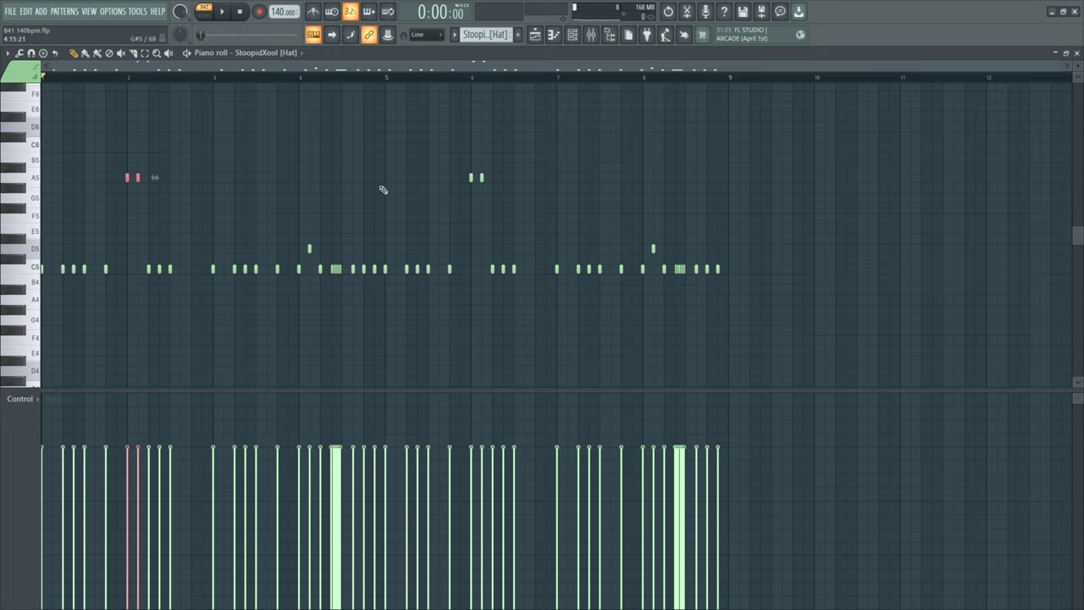
Examine the hats from the end of bar 3 into bar 4, around the raised D5 hit.
{"action": "left_click_drag", "start_coordinate": [384, 187], "coordinate": [253, 335]}
{"action": "right_click", "coordinate": [257, 330]}
{"action": "scroll", "coordinate": [382, 242], "scroll_direction": "up", "scroll_amount": 2}
{"action": "scroll", "coordinate": [382, 242], "scroll_direction": "down", "scroll_amount": 2}
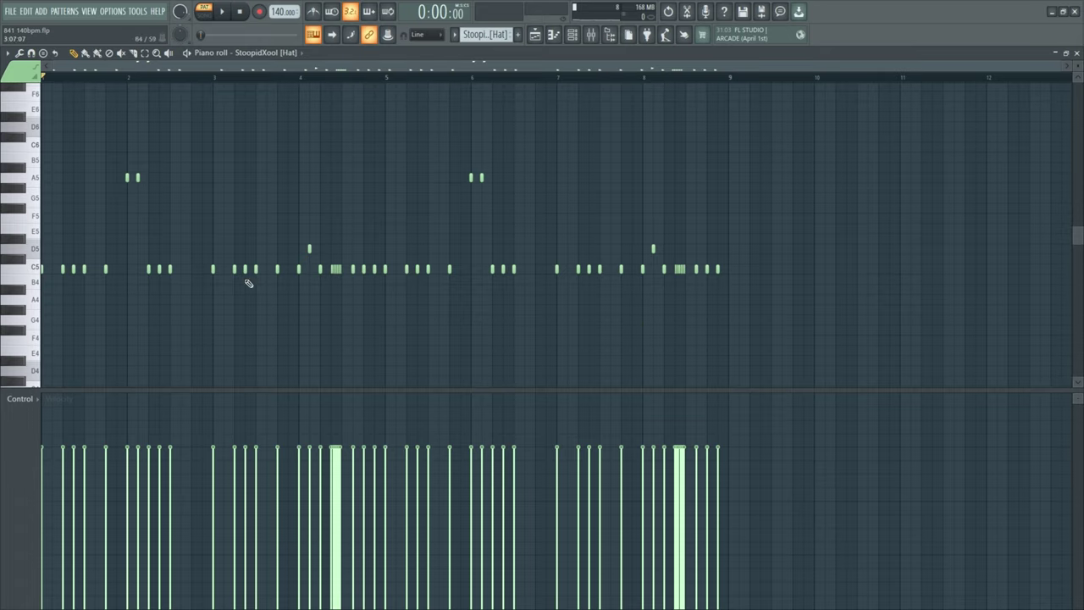
{"action": "scroll", "coordinate": [322, 302], "scroll_direction": "up", "scroll_amount": 4}
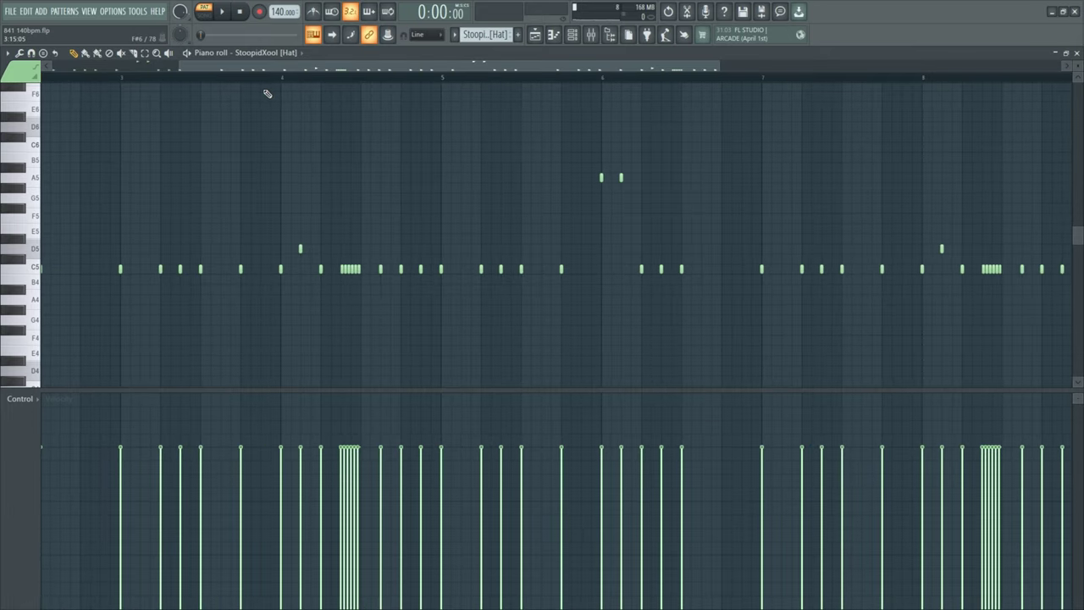
{"action": "scroll", "coordinate": [350, 258], "scroll_direction": "down", "scroll_amount": 4}
{"action": "scroll", "coordinate": [314, 254], "scroll_direction": "up", "scroll_amount": 4}
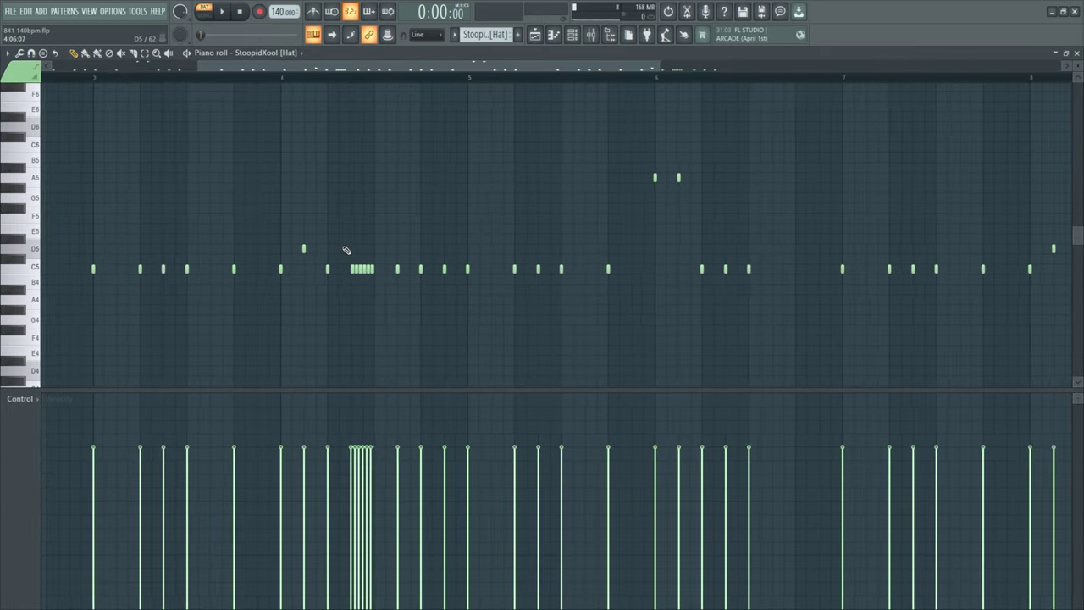
Highlight the rapid C5 hat roll in bar 4 and the matching roll in bar 8.
{"action": "left_click_drag", "start_coordinate": [343, 234], "coordinate": [380, 327], "text": "ctrl"}
{"action": "scroll", "coordinate": [375, 309], "scroll_direction": "down", "scroll_amount": 3}
{"action": "left_click_drag", "start_coordinate": [364, 269], "coordinate": [343, 303]}
{"action": "right_click", "coordinate": [364, 238]}
{"action": "scroll", "coordinate": [378, 288], "scroll_direction": "down", "scroll_amount": 2}
{"action": "left_click_drag", "start_coordinate": [672, 255], "coordinate": [689, 314], "text": "ctrl"}
Open the ZAY_snap pattern from the playlist and select its C5 hits across all eight bars.
{"action": "key", "text": "F5"}
{"action": "scroll", "coordinate": [300, 355], "scroll_direction": "up", "scroll_amount": 1}
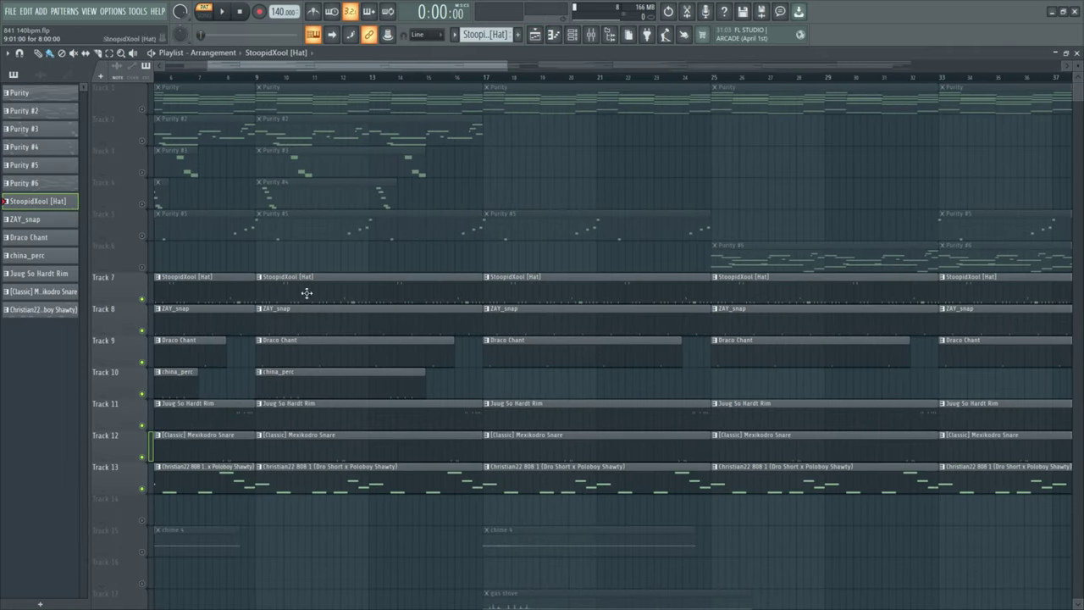
{"action": "scroll", "coordinate": [229, 373], "scroll_direction": "up", "scroll_amount": 2}
{"action": "double_click", "coordinate": [363, 314]}
{"action": "left_click_drag", "start_coordinate": [56, 232], "coordinate": [879, 300]}
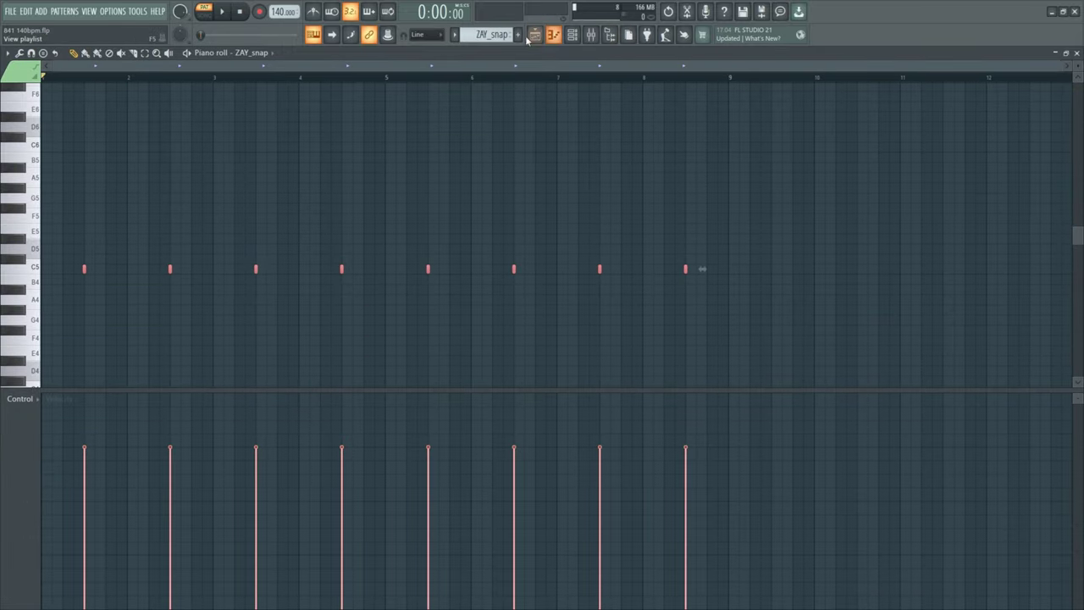
Play the ZAY_snap pattern, moving the playback position to bar 2.
{"action": "key", "text": "space"}
{"action": "left_click", "coordinate": [159, 76]}
{"action": "key", "text": "space"}
Open the Draco Chant pattern from the playlist and set the playback position to its start.
{"action": "left_click", "coordinate": [535, 37]}
{"action": "scroll", "coordinate": [337, 347], "scroll_direction": "down", "scroll_amount": 3}
{"action": "left_click", "coordinate": [341, 268]}
{"action": "double_click", "coordinate": [341, 268]}
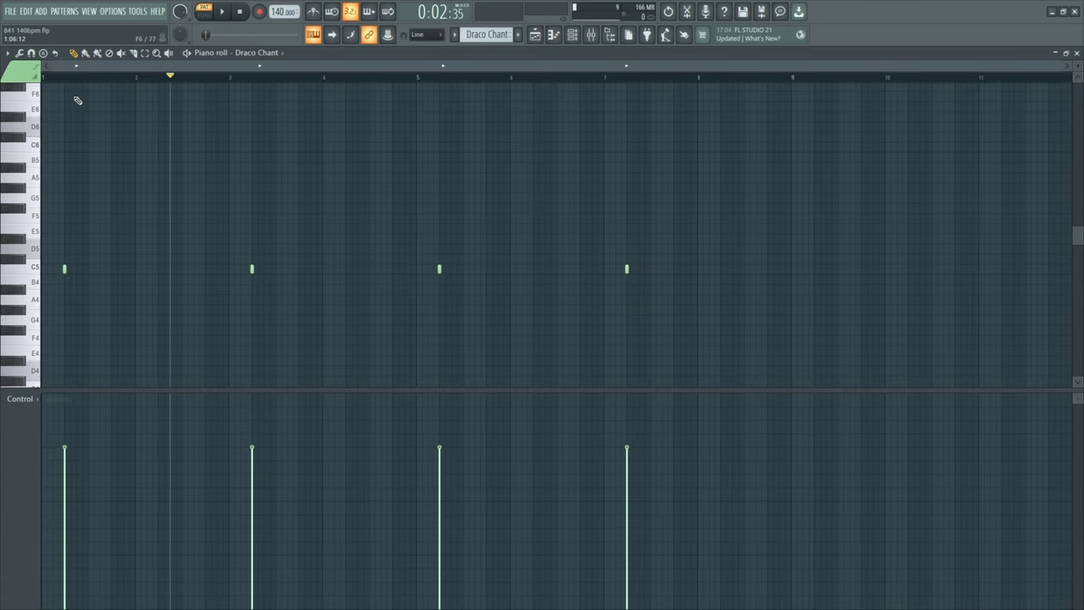
{"action": "left_click", "coordinate": [44, 76]}
Open the china_perc pattern in the piano roll and delete the fourth C5 hit of its first group.
{"action": "left_click", "coordinate": [535, 35]}
{"action": "double_click", "coordinate": [332, 300]}
{"action": "scroll", "coordinate": [88, 148], "scroll_direction": "up", "scroll_amount": 1}
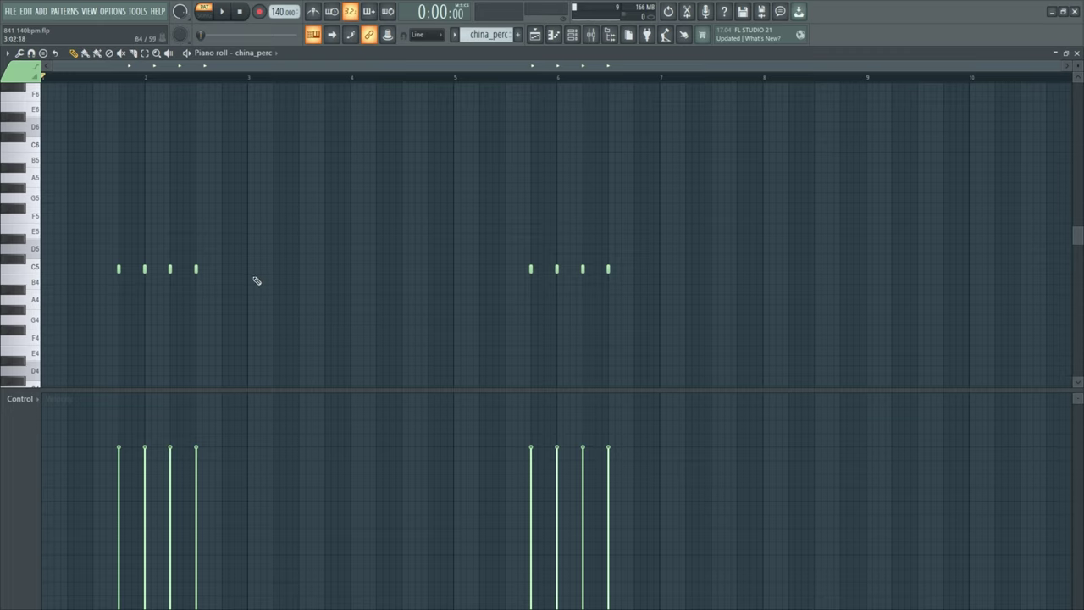
{"action": "right_click", "coordinate": [196, 269]}
{"action": "left_click", "coordinate": [169, 269]}
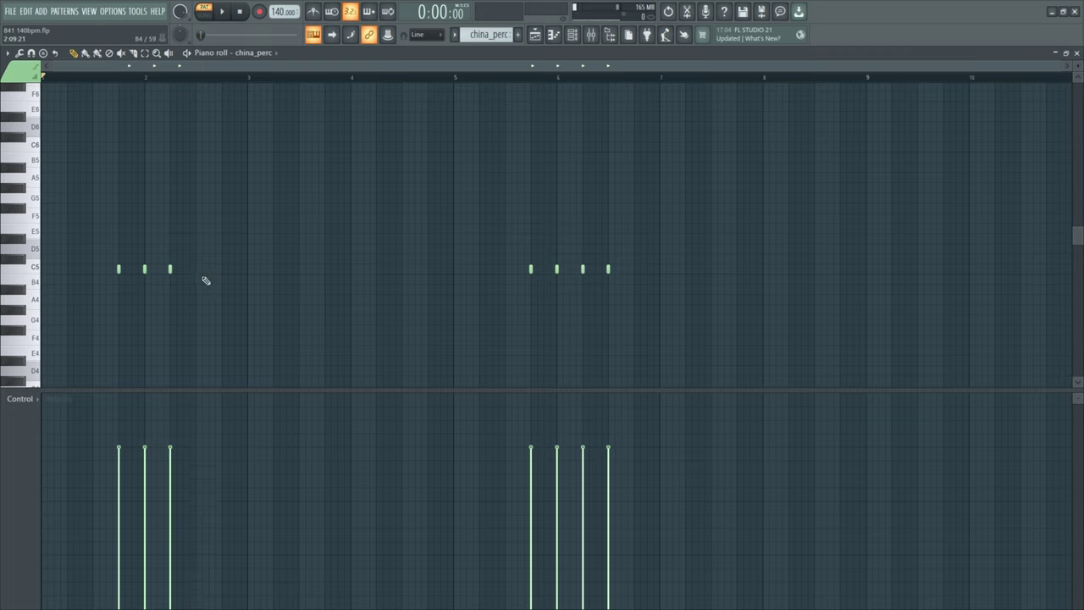
Restore the fourth C5 hit in the first group of the china_perc pattern and play the pattern.
{"action": "left_click", "coordinate": [196, 269]}
{"action": "left_click_drag", "start_coordinate": [268, 234], "coordinate": [53, 349]}
{"action": "key", "text": "space"}
{"action": "key", "text": "space"}
{"action": "left_click", "coordinate": [234, 247]}
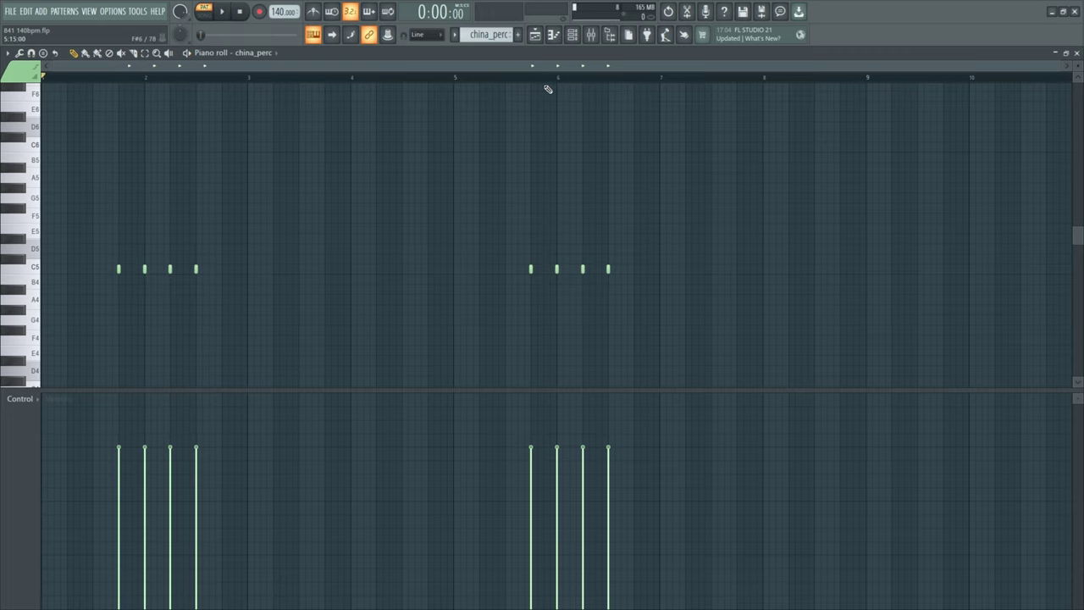
Open the Juug So Hardt Rim pattern from the playlist and set the playback position to bar 8.
{"action": "left_click", "coordinate": [534, 36]}
{"action": "scroll", "coordinate": [273, 348], "scroll_direction": "down", "scroll_amount": 5}
{"action": "scroll", "coordinate": [346, 346], "scroll_direction": "up", "scroll_amount": 2}
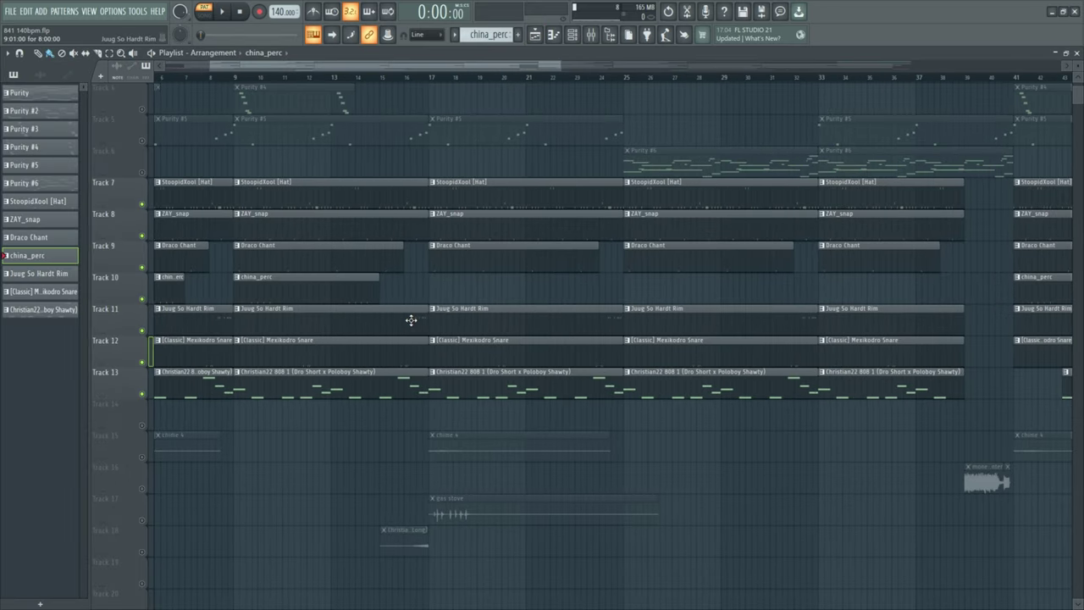
{"action": "double_click", "coordinate": [409, 319]}
{"action": "left_click", "coordinate": [643, 77]}
Play the rim pattern from bar 8 and select all of its hits in that bar.
{"action": "key", "text": "space"}
{"action": "key", "text": "space"}
{"action": "left_click_drag", "start_coordinate": [770, 216], "coordinate": [635, 387]}
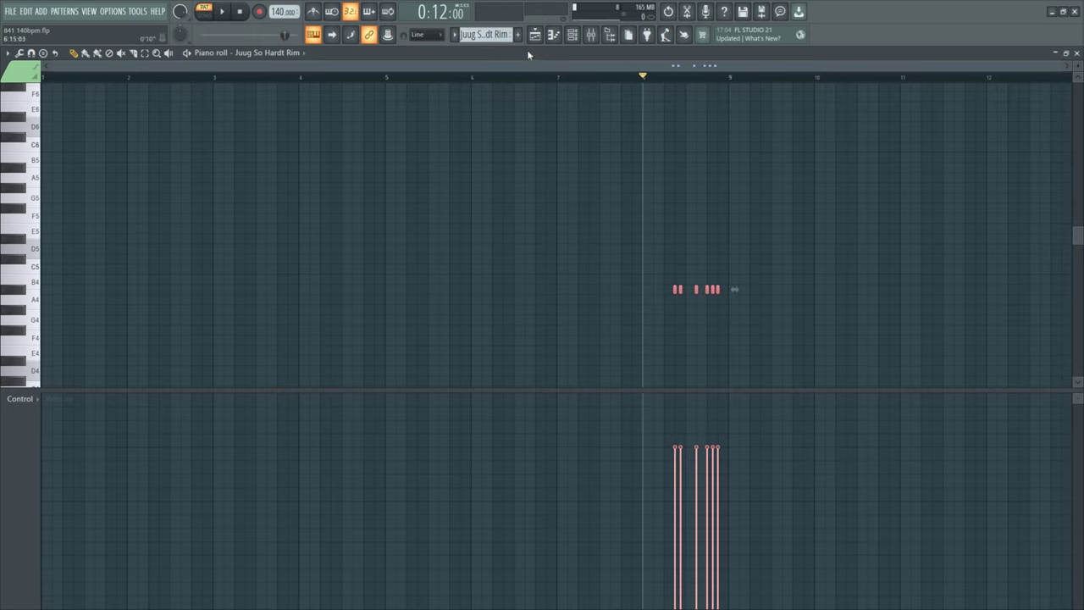
{"action": "left_click_drag", "start_coordinate": [790, 245], "coordinate": [672, 332]}
Open the [Classic] Mexikodro Snare pattern from the playlist, move the playback position and play it.
{"action": "left_click", "coordinate": [537, 40]}
{"action": "double_click", "coordinate": [358, 358]}
{"action": "scroll", "coordinate": [376, 330], "scroll_direction": "left", "scroll_amount": 4}
{"action": "left_click_drag", "start_coordinate": [266, 78], "coordinate": [216, 93]}
{"action": "key", "text": "space"}
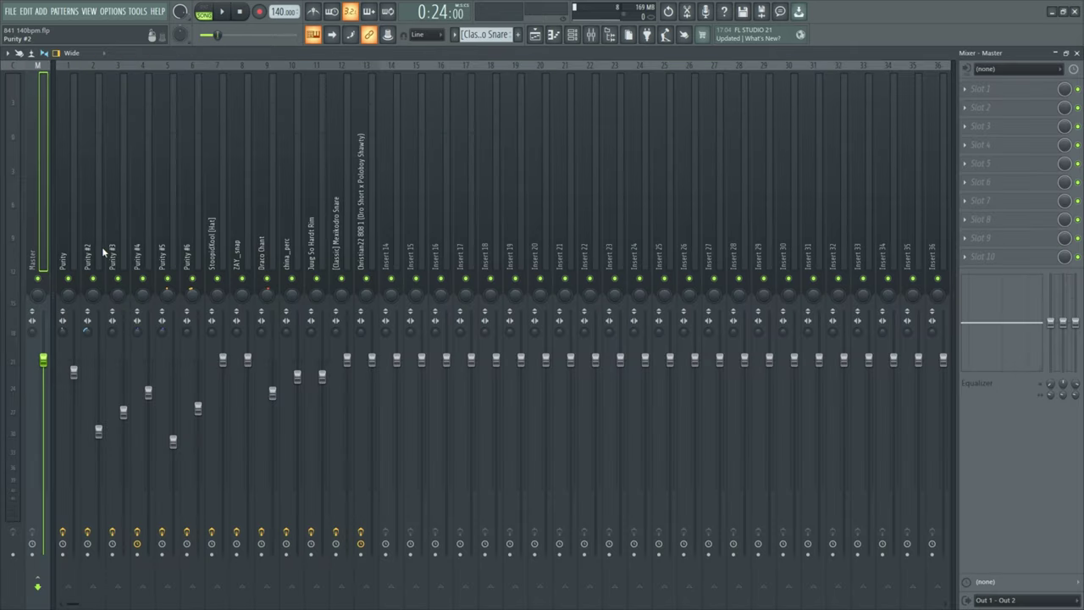
Examine the mixer inserts of Purity, Purity #3 and Purity #2.
{"action": "left_click", "coordinate": [61, 260]}
{"action": "left_click", "coordinate": [111, 252]}
{"action": "left_click", "coordinate": [391, 108]}
{"action": "left_click", "coordinate": [77, 270]}
{"action": "left_click", "coordinate": [127, 245]}
{"action": "left_click", "coordinate": [95, 247]}
View the Fruity parametric EQ 2 and Fruity Reeverb 2 settings on the Purity #2 insert.
{"action": "left_click", "coordinate": [997, 92]}
{"action": "left_click", "coordinate": [486, 192]}
{"action": "left_click", "coordinate": [1011, 110]}
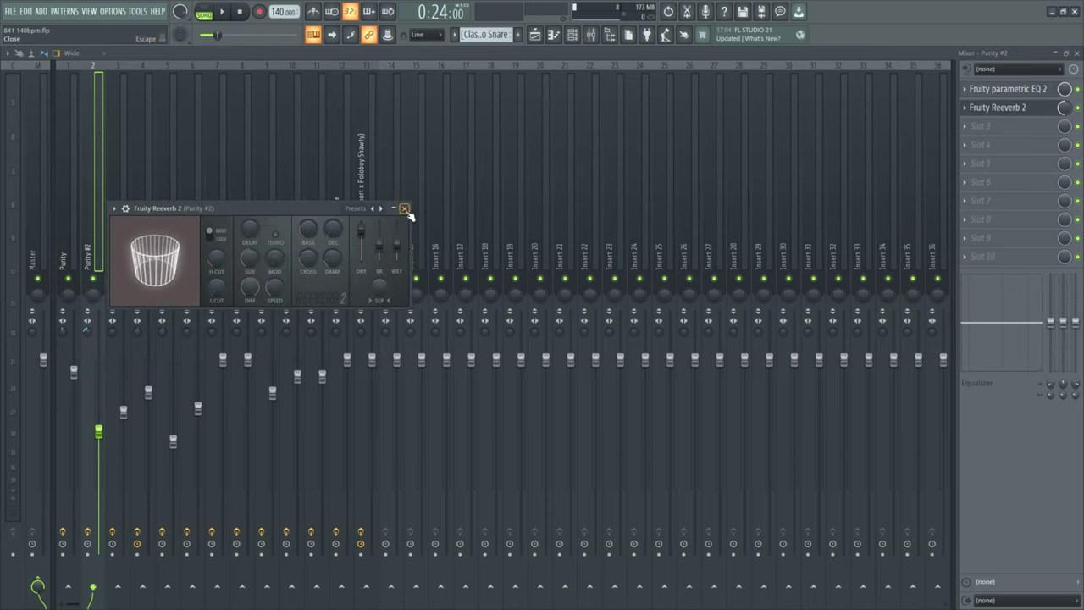
{"action": "left_click", "coordinate": [407, 210]}
Compare the effect chains of the Purity #5, Purity #6 and Purity #2 mixer inserts.
{"action": "left_click", "coordinate": [168, 263]}
{"action": "left_click", "coordinate": [183, 261]}
{"action": "left_click", "coordinate": [169, 264]}
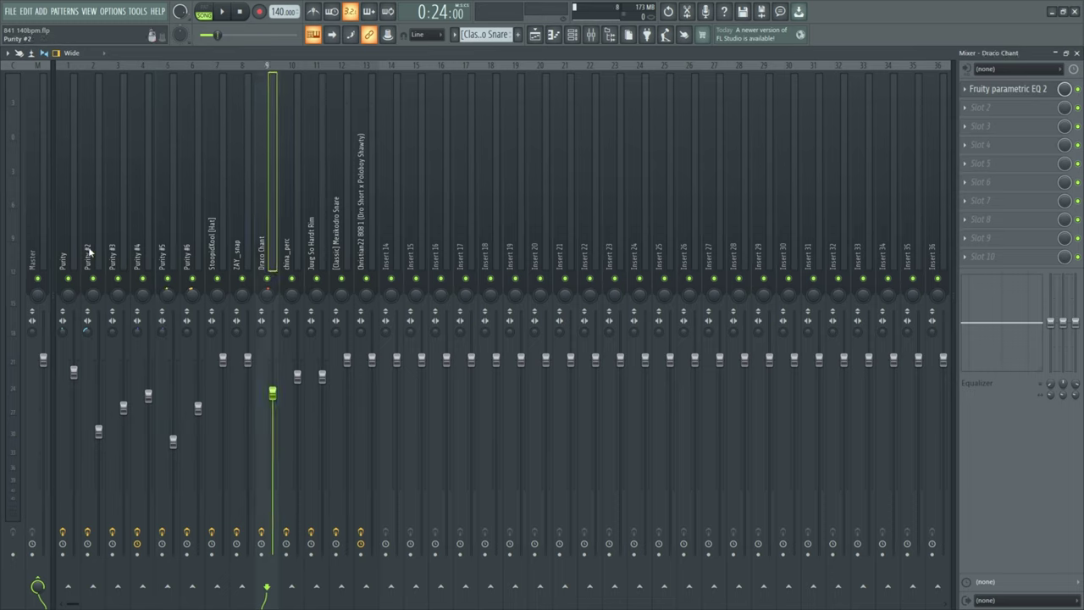
{"action": "left_click", "coordinate": [88, 250]}
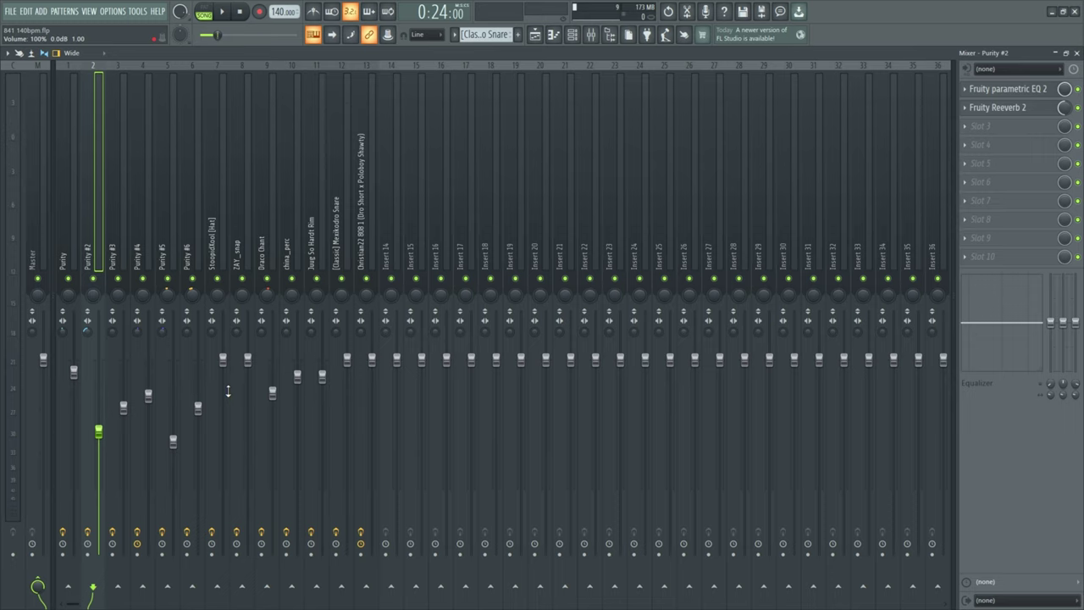
Examine the mixer inserts of StoopidXool [Hat], ZAY_snap, Draco Chant and china_perc for their effects and panning.
{"action": "left_click", "coordinate": [218, 254]}
{"action": "left_click", "coordinate": [239, 245]}
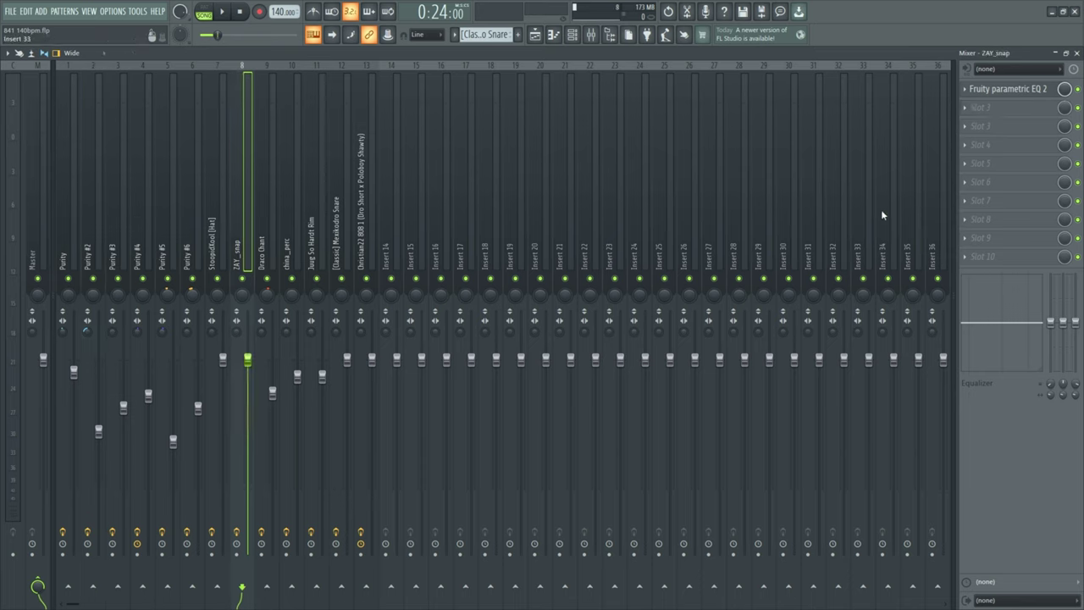
{"action": "left_click", "coordinate": [219, 245]}
{"action": "left_click", "coordinate": [265, 243]}
{"action": "left_click", "coordinate": [297, 239]}
{"action": "left_click", "coordinate": [258, 266]}
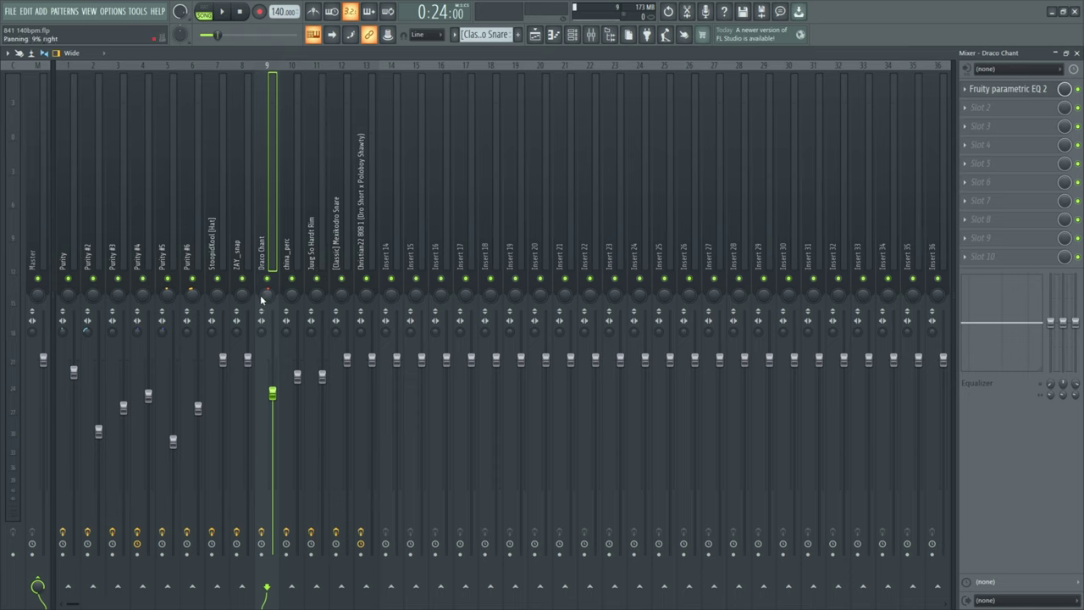
View the Fruity soft clipper and Soundgoodizer settings on the Christian22 808 1 mixer insert.
{"action": "left_click", "coordinate": [363, 229]}
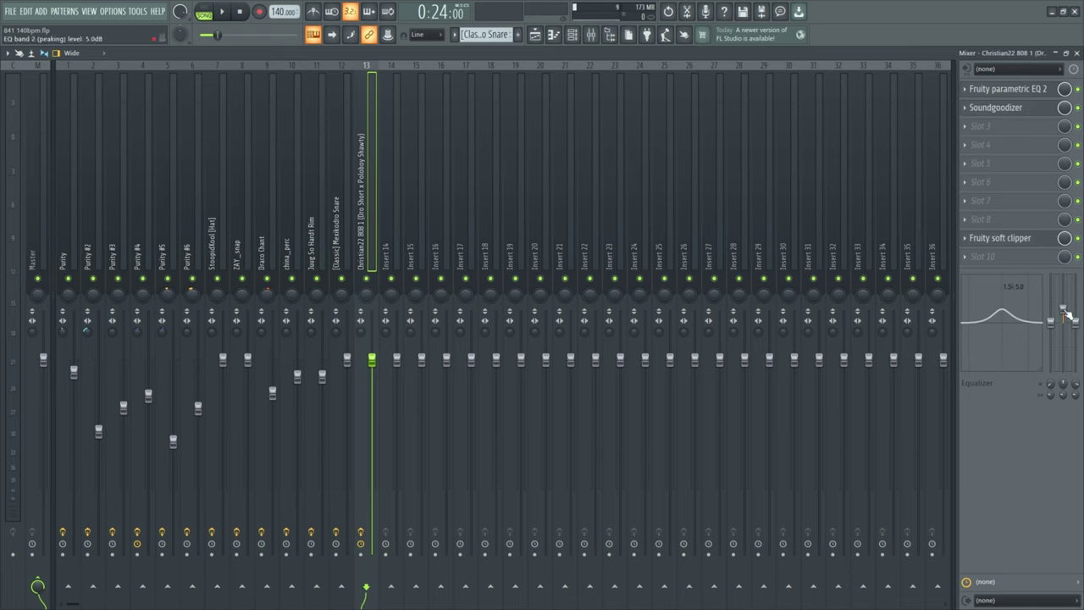
{"action": "left_click", "coordinate": [1016, 238]}
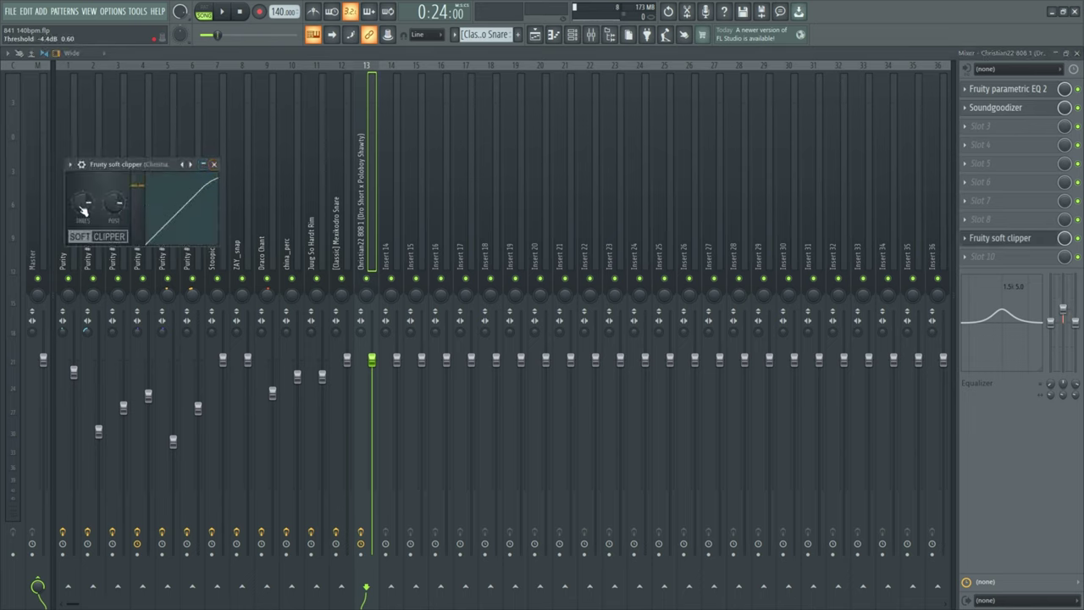
{"action": "left_click", "coordinate": [214, 164]}
{"action": "left_click", "coordinate": [1008, 108]}
{"action": "left_click_drag", "start_coordinate": [182, 179], "coordinate": [565, 227]}
{"action": "left_click", "coordinate": [585, 226]}
View the Fruity parametric EQ 2 curve on the 808 insert, moving its window to the middle of the mixer.
{"action": "left_click", "coordinate": [1008, 89]}
{"action": "left_click_drag", "start_coordinate": [269, 172], "coordinate": [557, 207]}
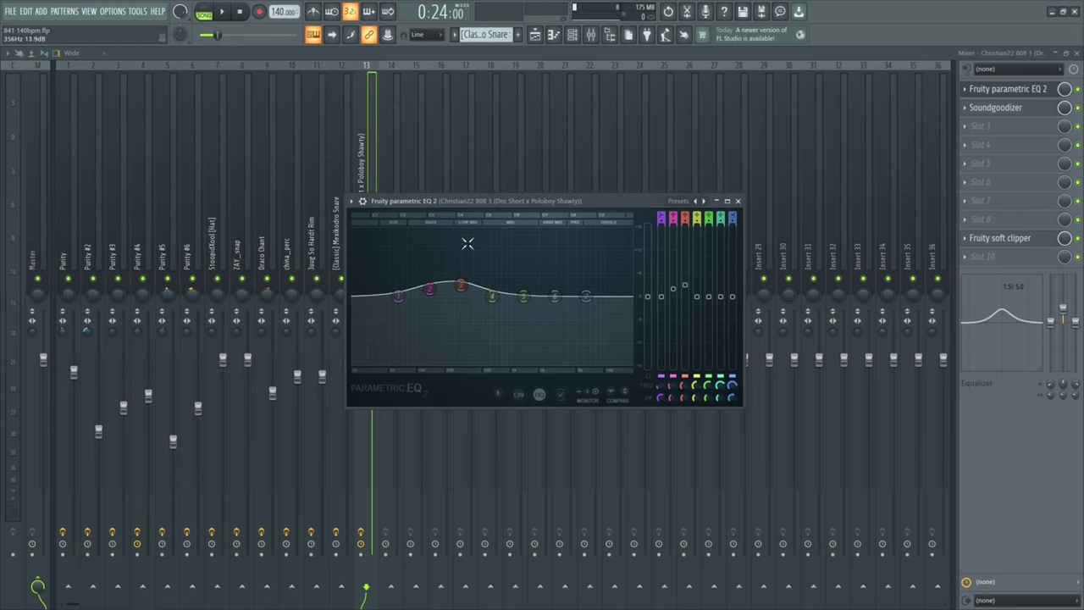
{"action": "left_click", "coordinate": [738, 201]}
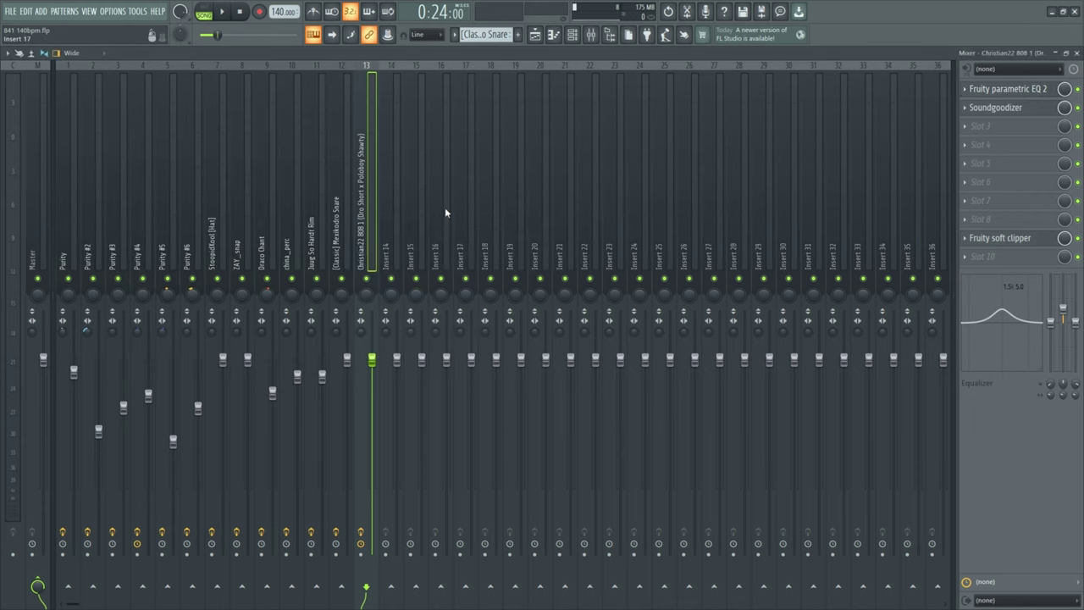
Select bars 25 to 40 in the playlist and open the Purity #6 pattern in the piano roll.
{"action": "key", "text": "F5"}
{"action": "left_click_drag", "start_coordinate": [388, 80], "coordinate": [537, 122]}
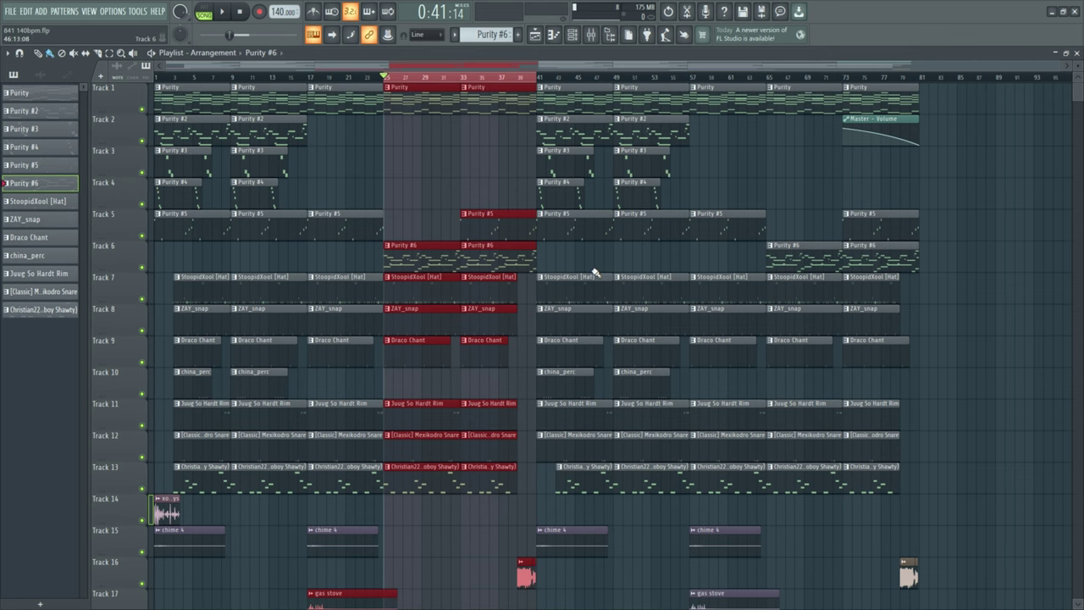
{"action": "double_click", "coordinate": [423, 266]}
{"action": "right_click", "coordinate": [86, 272]}
{"action": "right_click", "coordinate": [87, 272]}
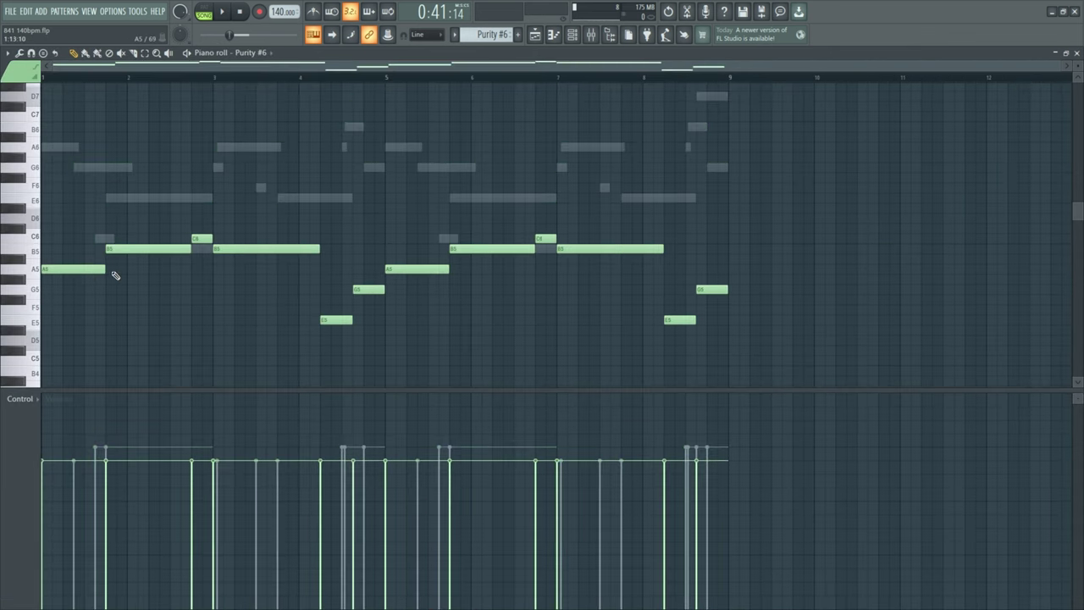
Switch to pattern playback and play the Purity #6 melody from its start.
{"action": "scroll", "coordinate": [220, 286], "scroll_direction": "down", "scroll_amount": 1}
{"action": "left_click", "coordinate": [218, 13]}
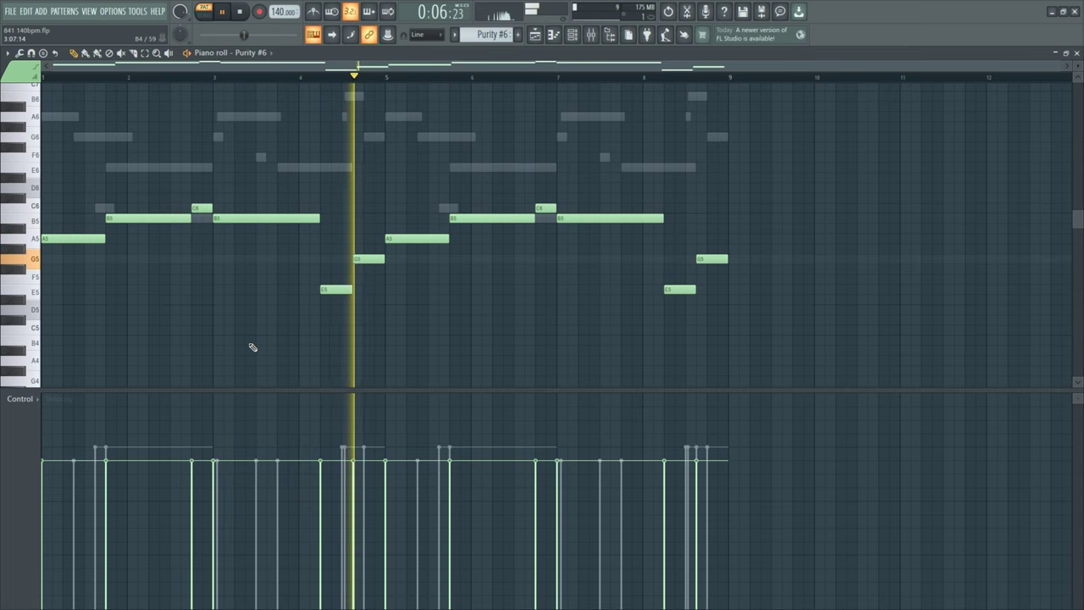
{"action": "key", "text": "space"}
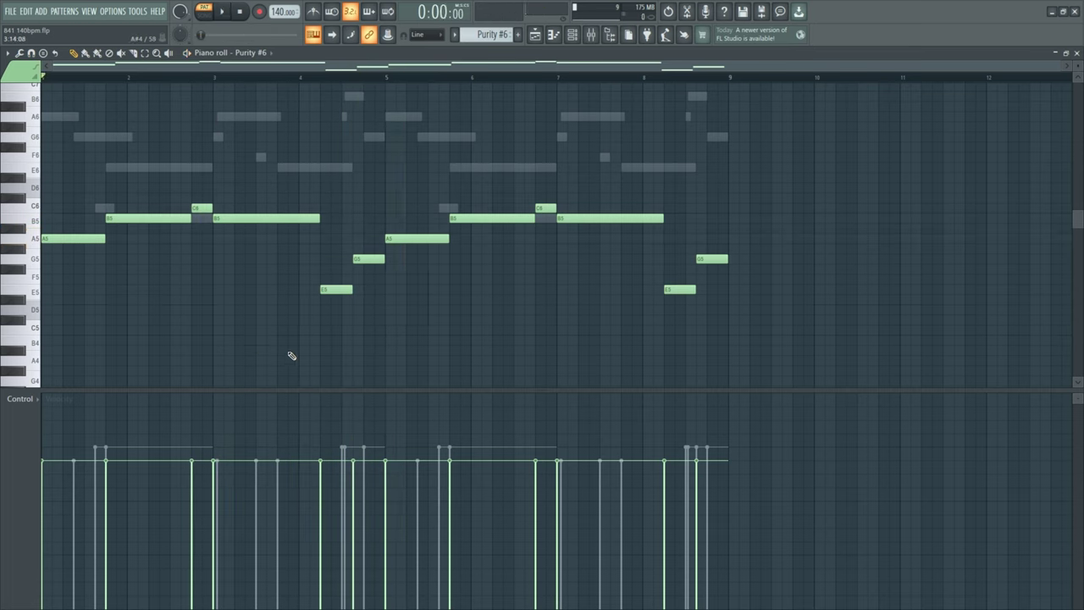
Select the Purity #6 notes of the first four bars, then just the B5 and C6 notes among them.
{"action": "left_click_drag", "start_coordinate": [357, 142], "coordinate": [42, 296]}
{"action": "scroll", "coordinate": [204, 315], "scroll_direction": "up", "scroll_amount": 5}
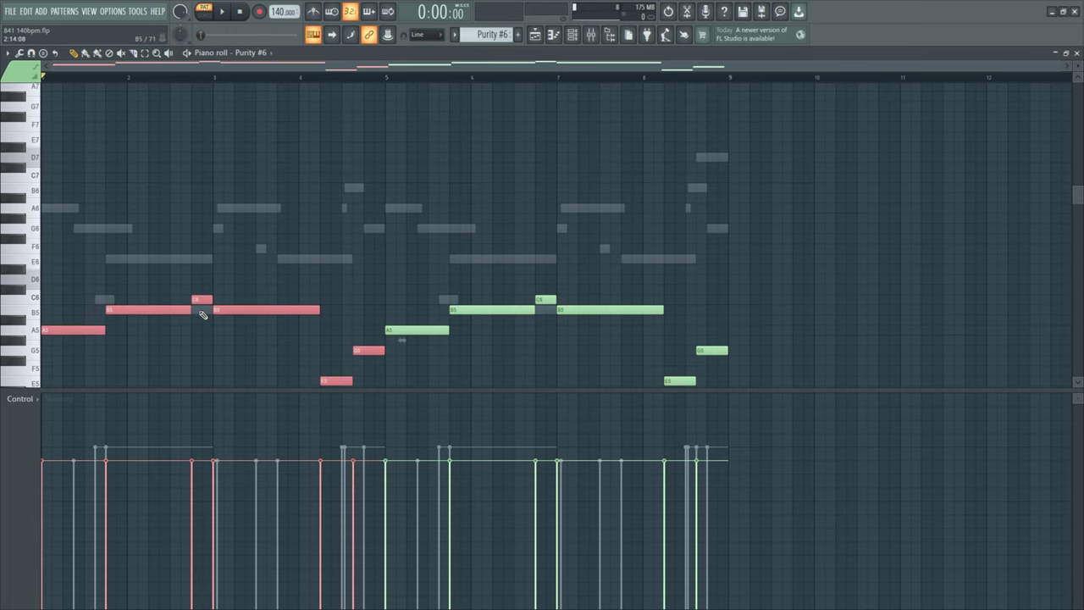
{"action": "scroll", "coordinate": [203, 315], "scroll_direction": "down", "scroll_amount": 5}
{"action": "scroll", "coordinate": [200, 273], "scroll_direction": "up", "scroll_amount": 3}
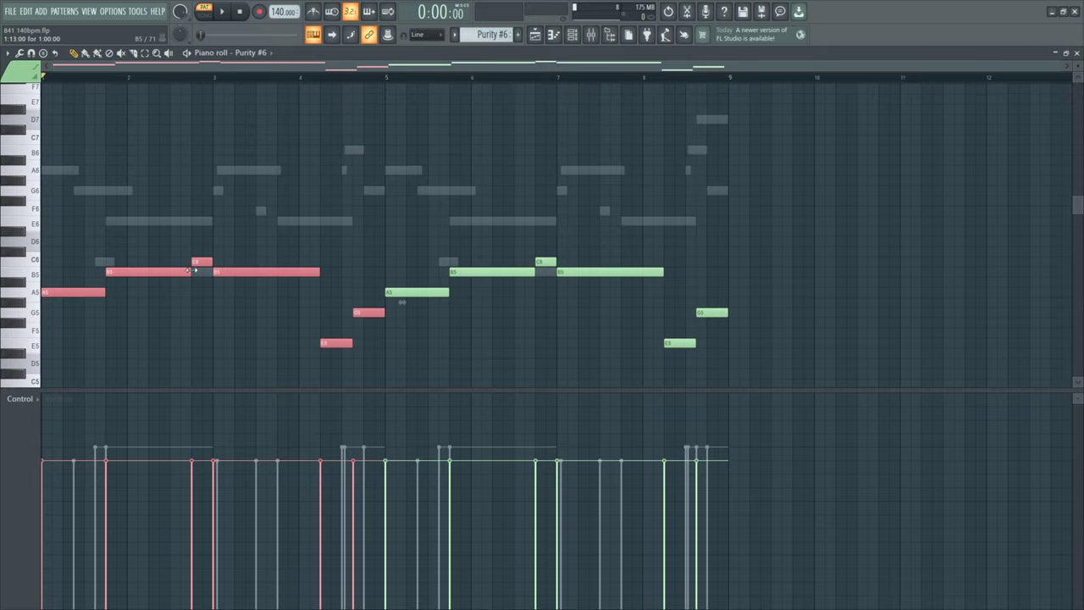
{"action": "left_click_drag", "start_coordinate": [364, 226], "coordinate": [42, 357]}
{"action": "left_click_drag", "start_coordinate": [141, 227], "coordinate": [285, 300]}
{"action": "left_click_drag", "start_coordinate": [136, 198], "coordinate": [311, 303]}
Return to the playlist and remove the stray clip placed on Track 6 near bar 51.
{"action": "left_click", "coordinate": [549, 39]}
{"action": "left_click", "coordinate": [634, 253]}
{"action": "right_click", "coordinate": [619, 256]}
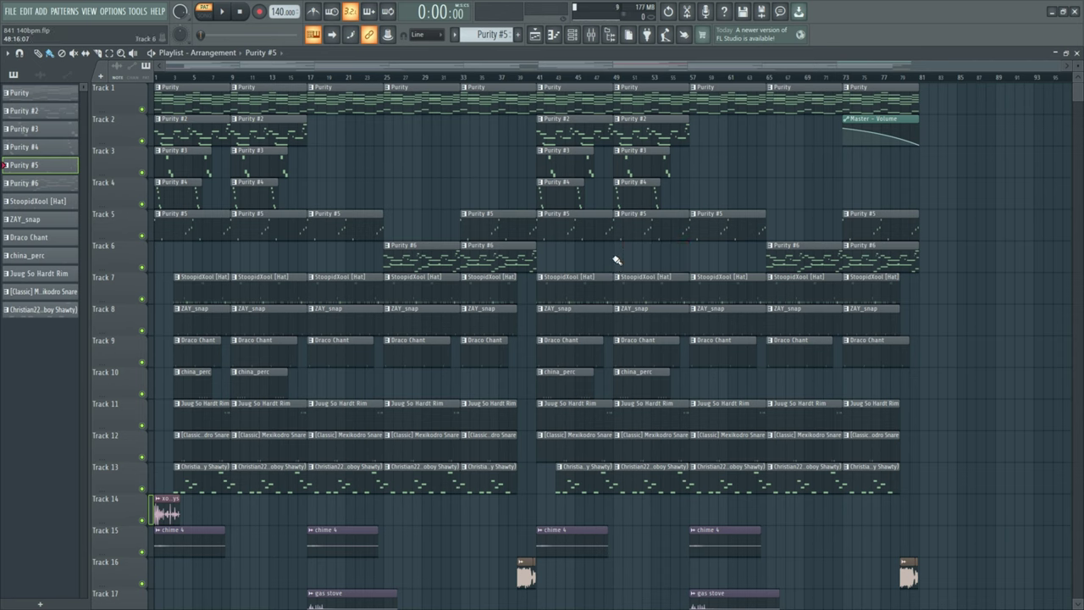